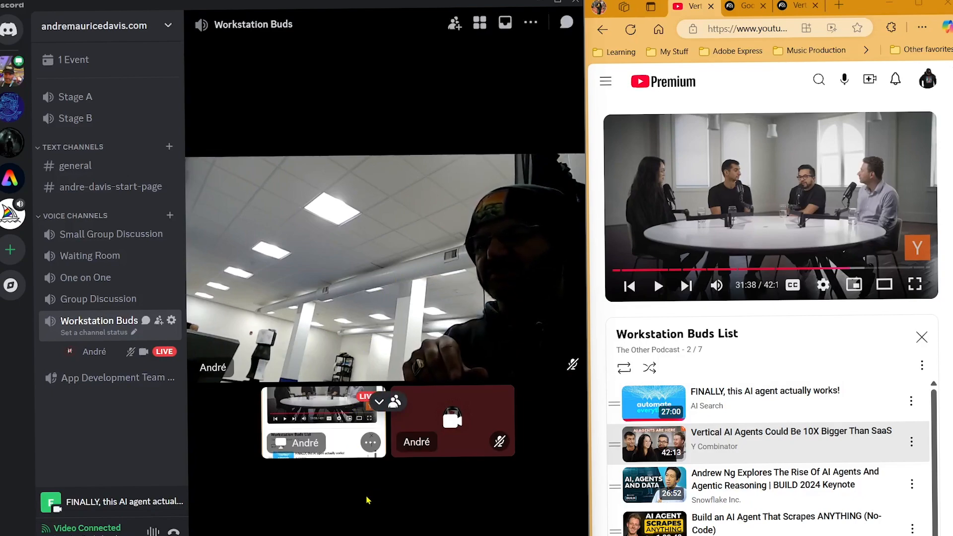
Compare the videos in the Workstation Buds List playlist on YouTube with the sources already in the NotebookLM notebook.
left_click(753, 11)
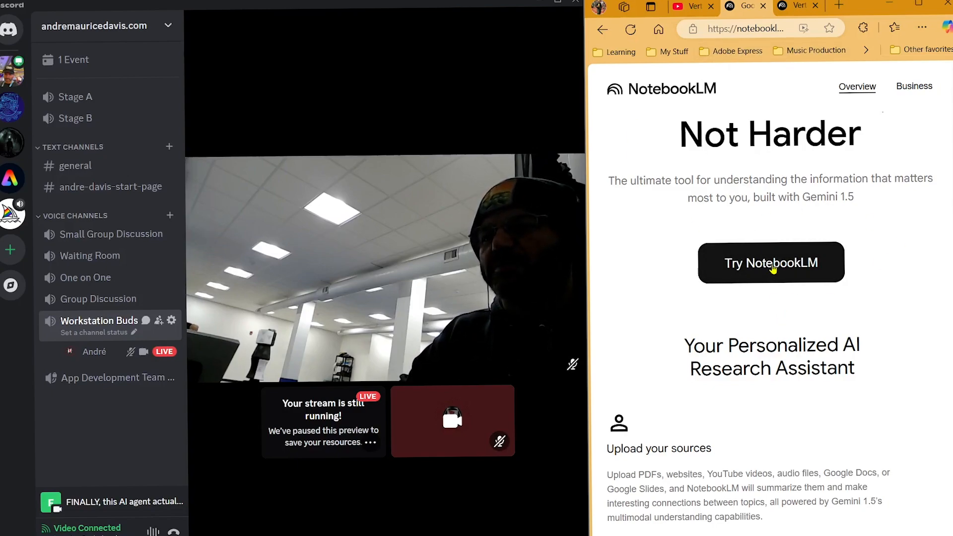
left_click(793, 11)
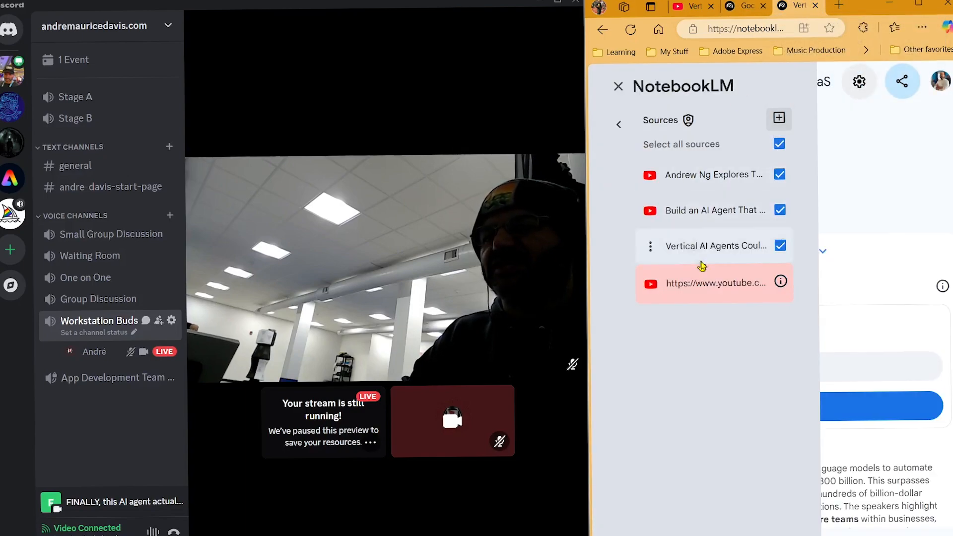
left_click(690, 6)
scroll(792, 452, "down", 2)
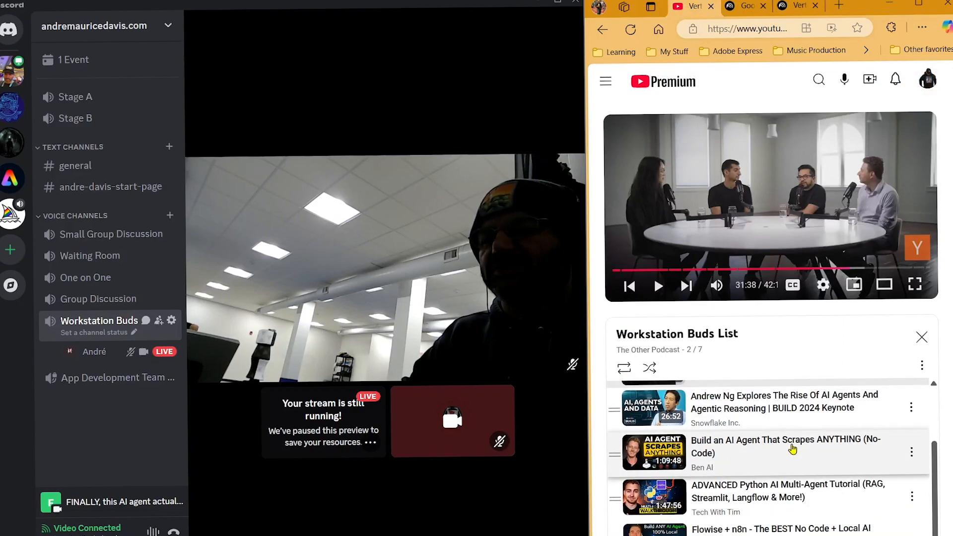
scroll(797, 512, "up", 2)
scroll(797, 512, "down", 2)
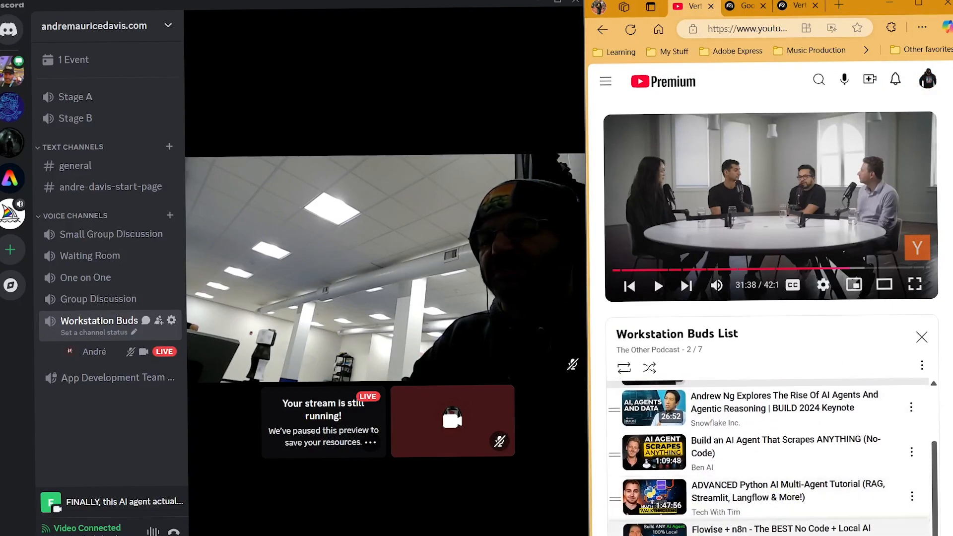
scroll(797, 496, "up", 2)
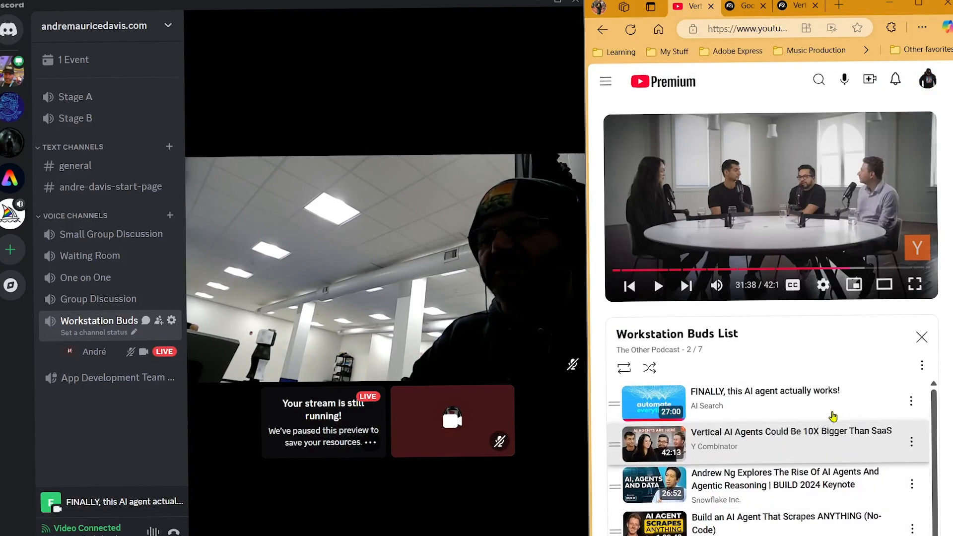
left_click(798, 7)
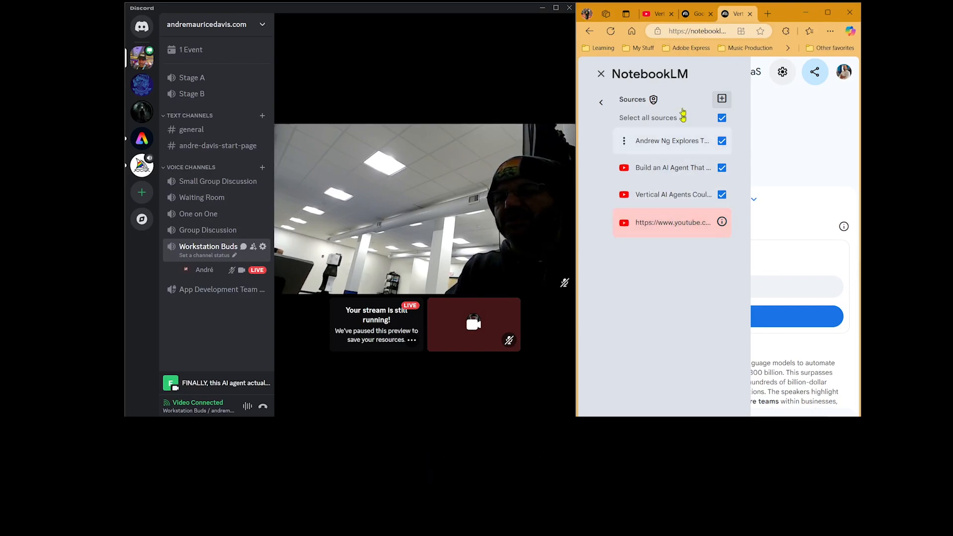
left_click(660, 14)
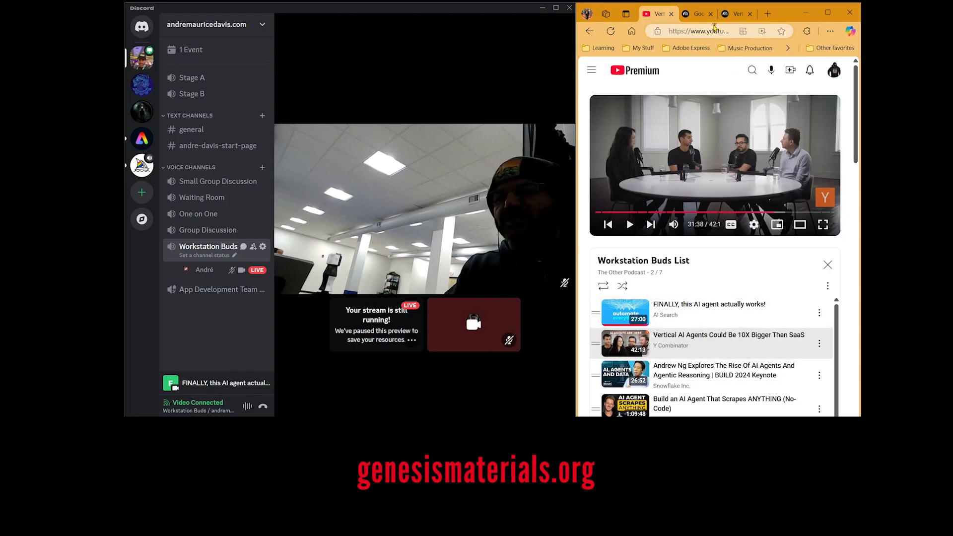
left_click(733, 14)
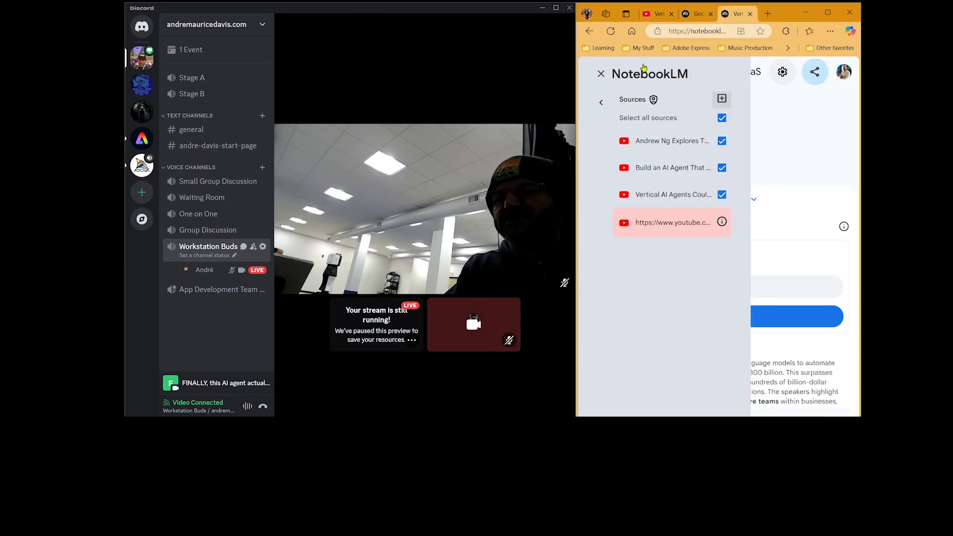
left_click(660, 14)
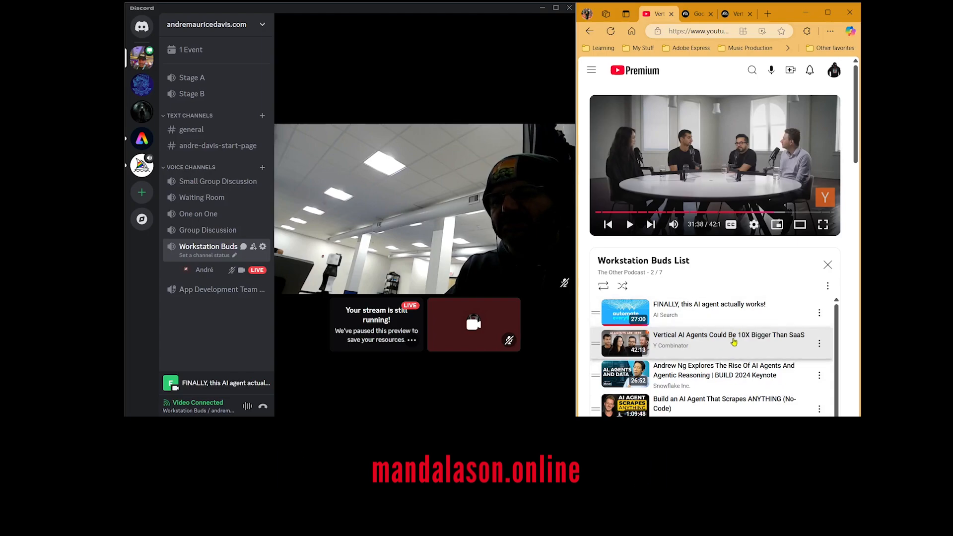
left_click(735, 20)
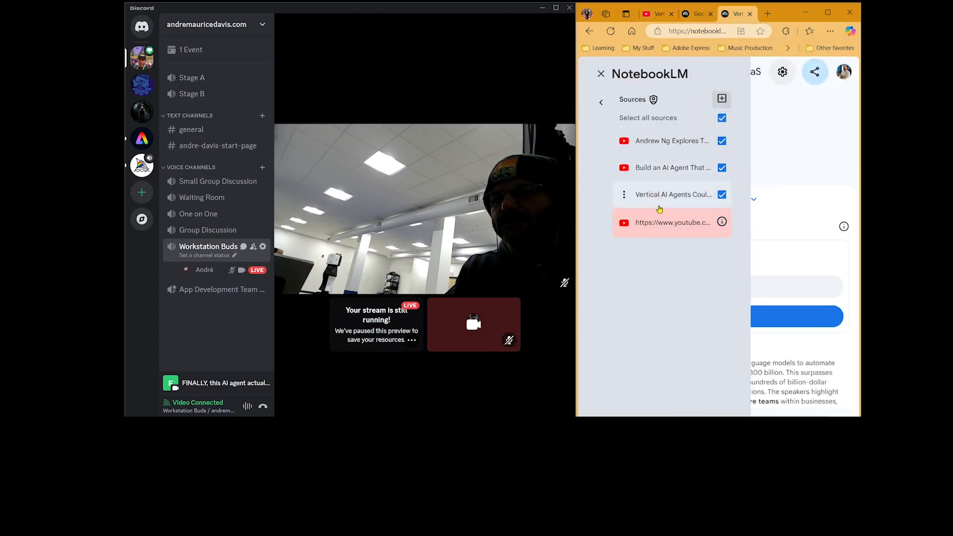
Switch to YouTube and copy the share link of "Vertical AI Agents Could Be 10X Bigger Than SaaS" from the playlist.
left_click(664, 19)
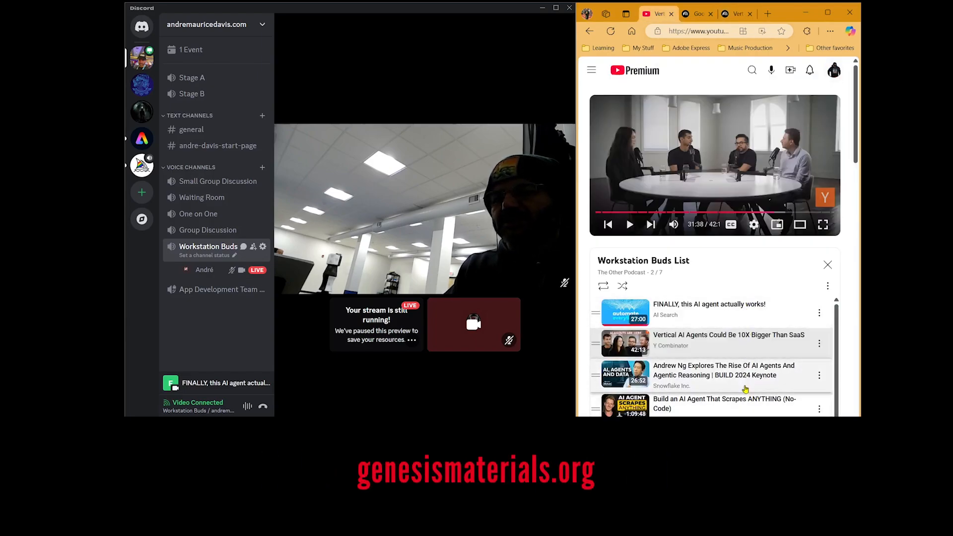
left_click(820, 343)
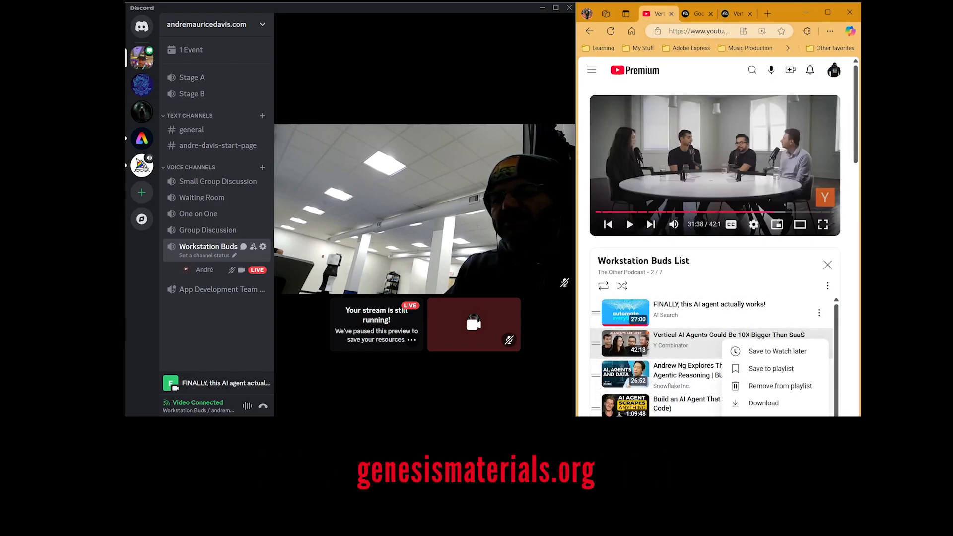
left_click(765, 426)
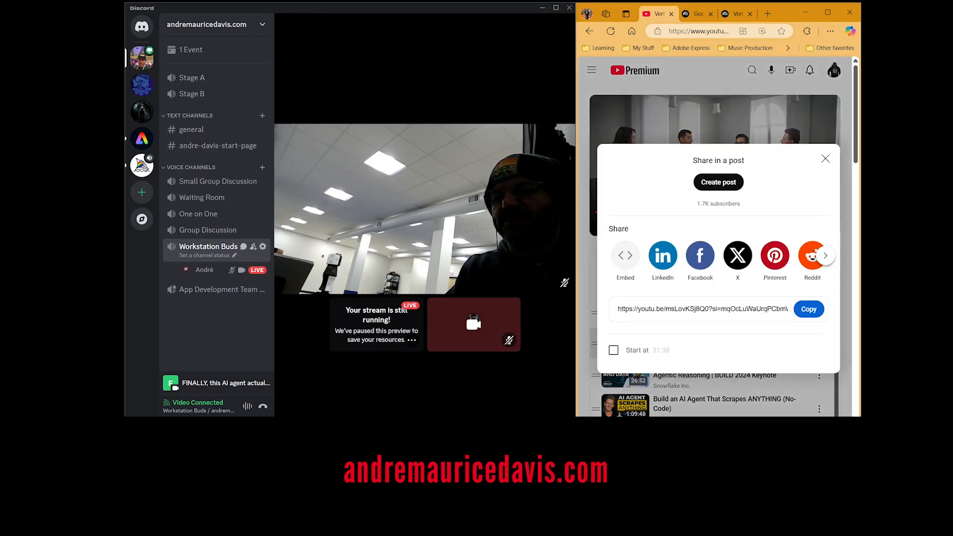
left_click(806, 316)
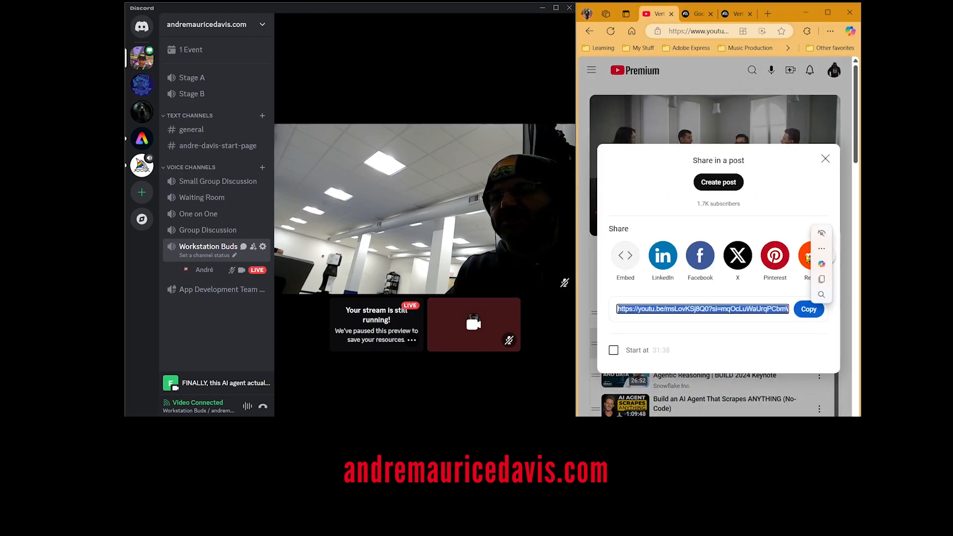
Switch to NotebookLM and add the copied youtu.be/msLovKSj8Q0 link as a YouTube source.
left_click(735, 13)
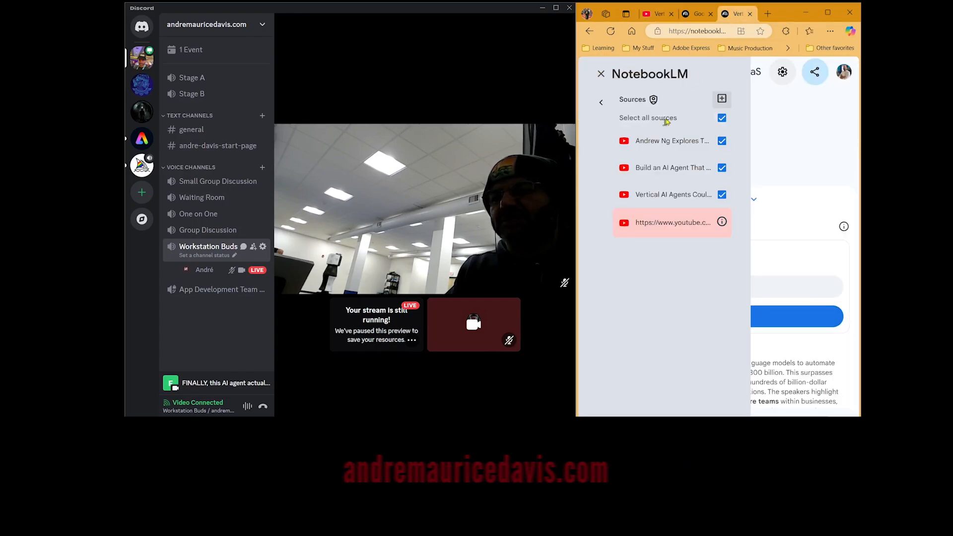
left_click(723, 99)
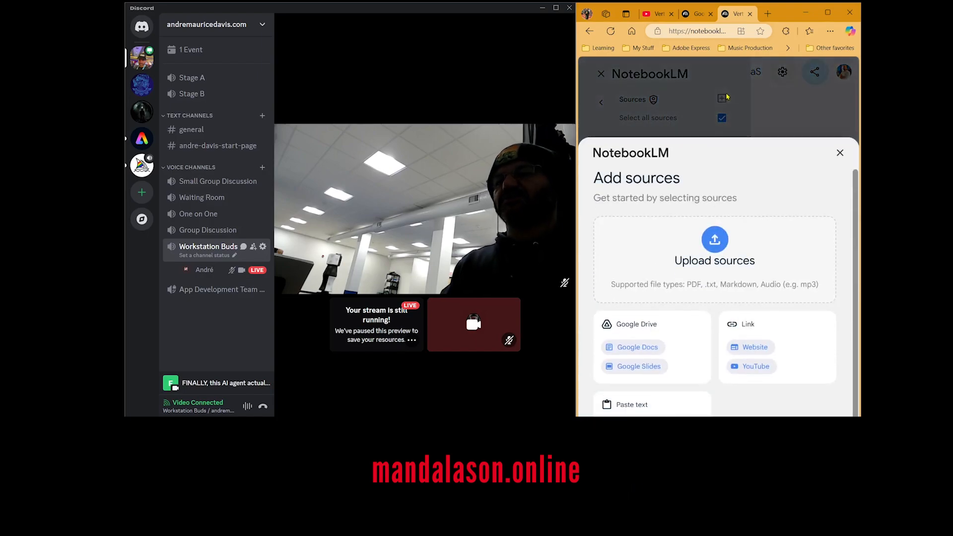
left_click(748, 371)
left_click(687, 253)
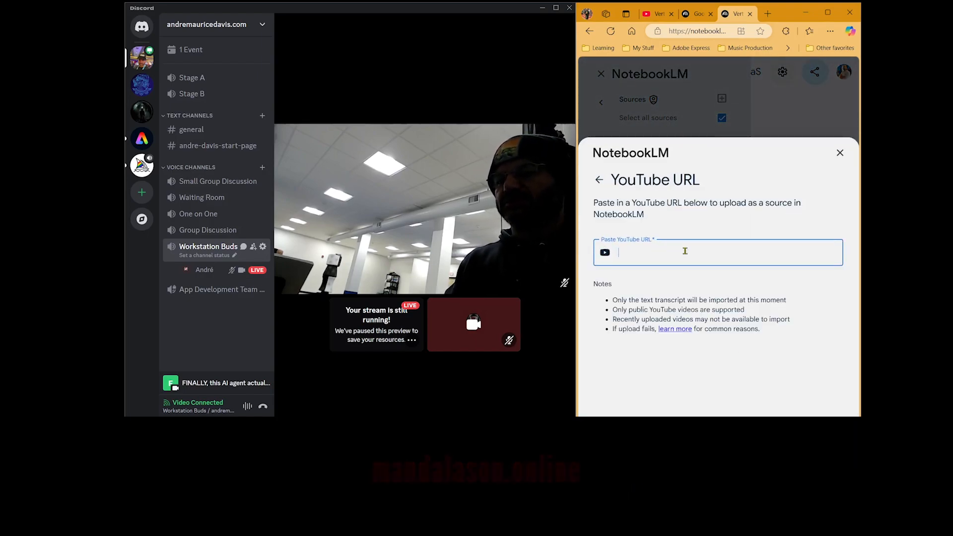
key("ctrl+v")
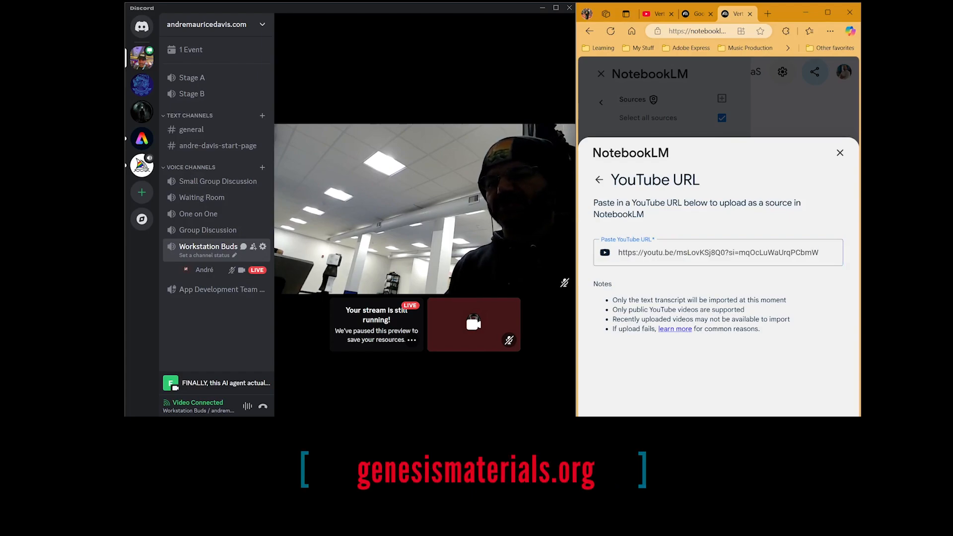
key("Return")
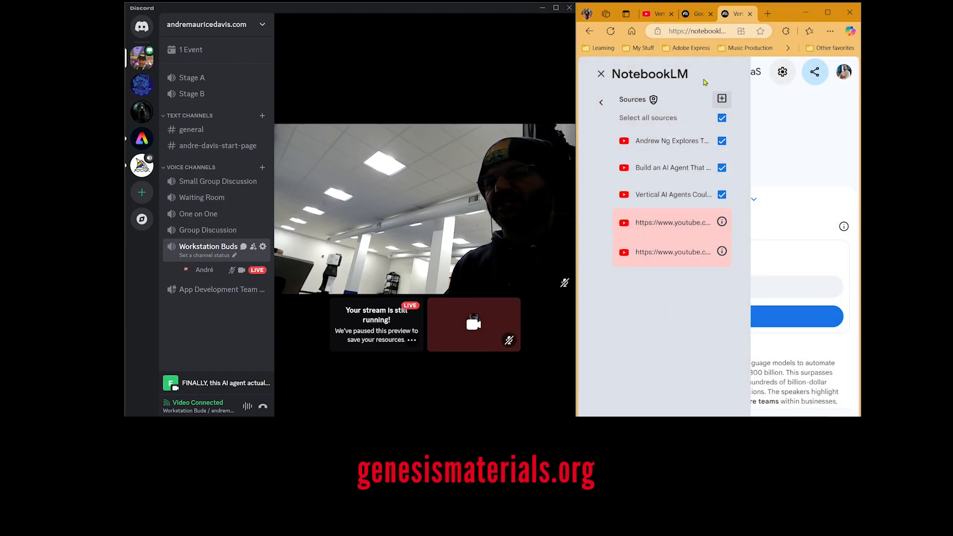
Return to the YouTube playlist and copy the share link of "Flowise + n8n - The BEST No Code + Local AI Agent Combo".
left_click(649, 16)
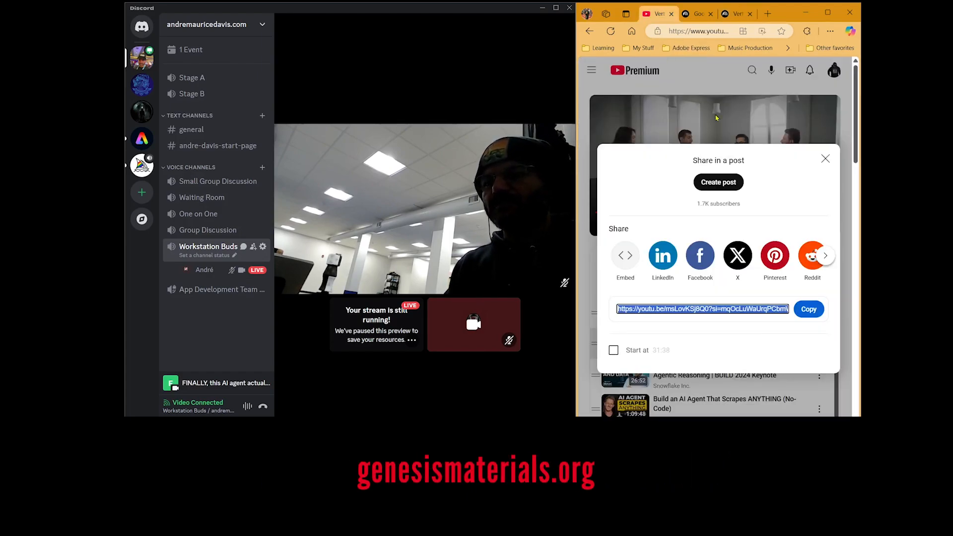
left_click(824, 157)
scroll(722, 414, "down", 1)
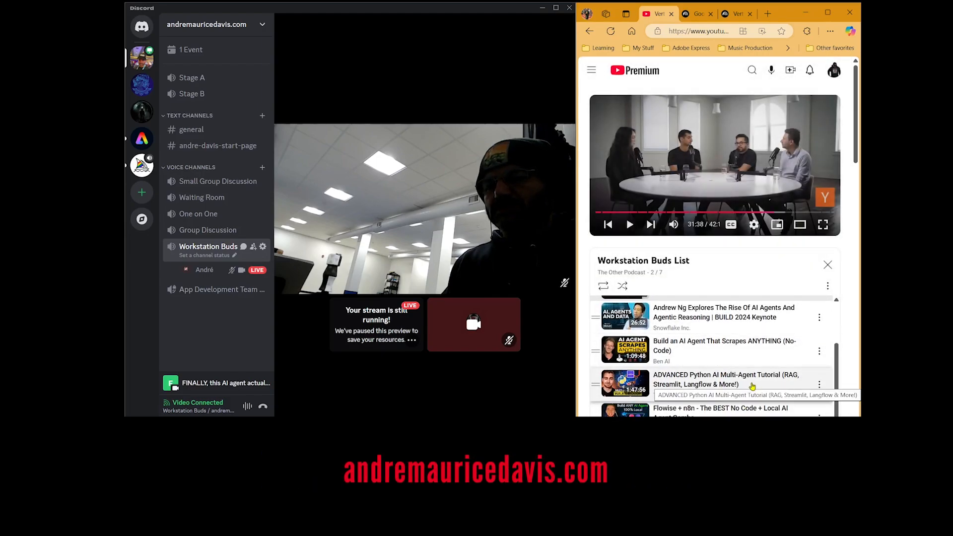
scroll(721, 410, "down", 2)
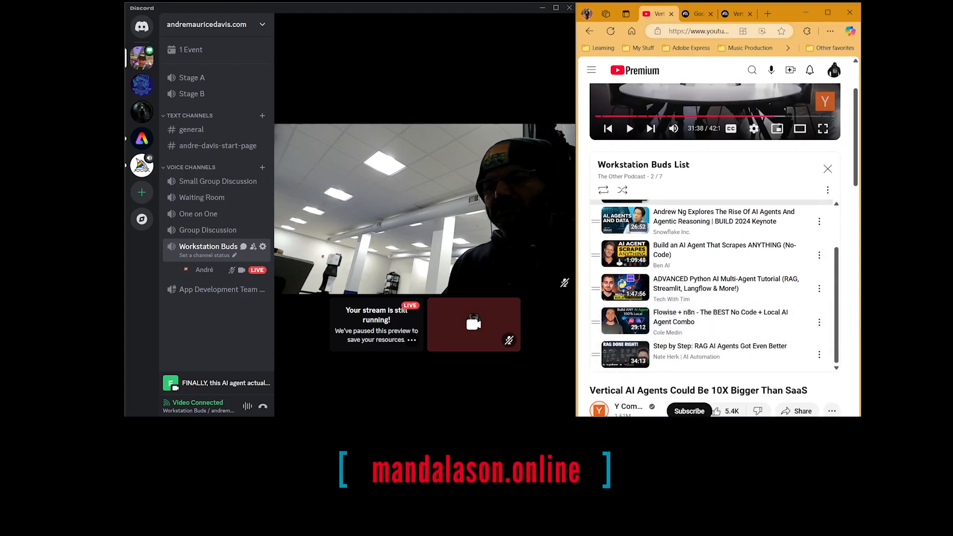
left_click(820, 322)
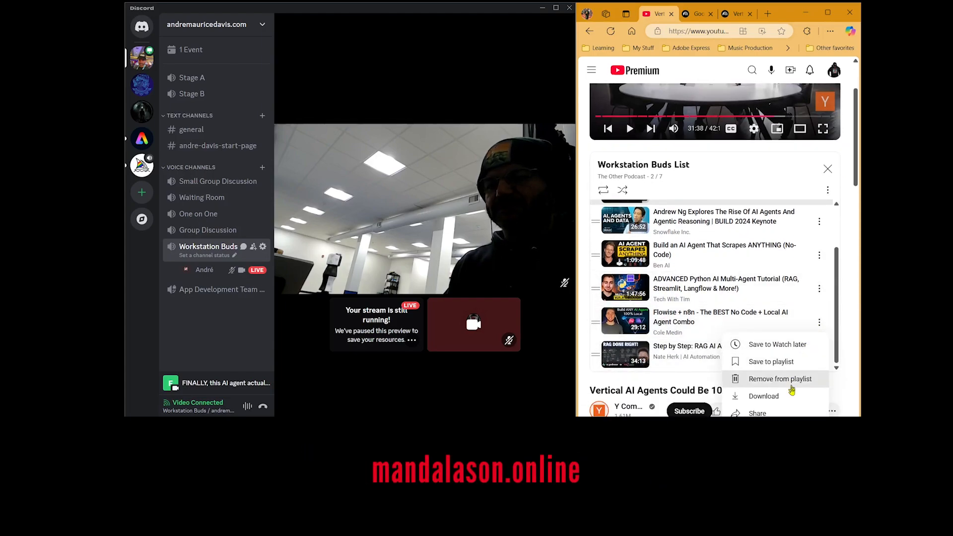
left_click(753, 413)
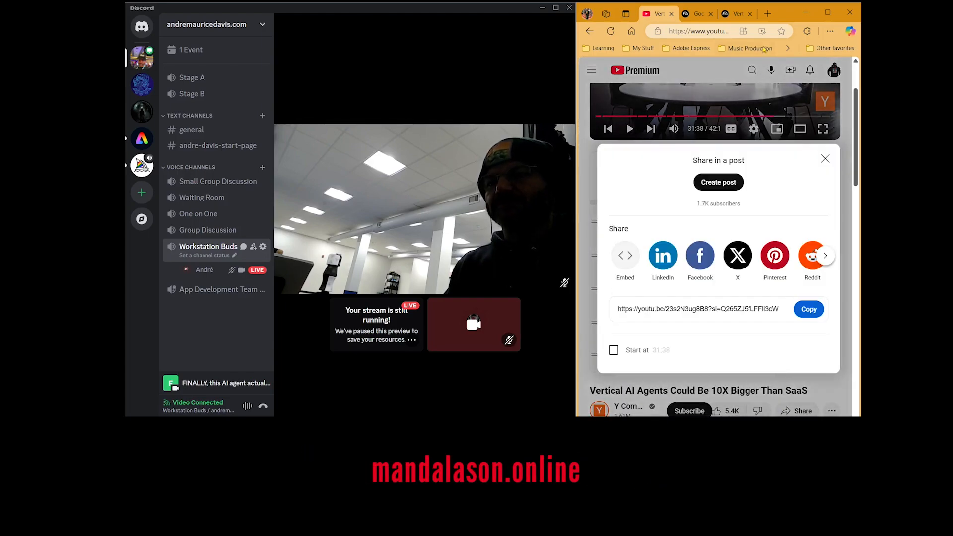
left_click(809, 309)
Add the copied Flowise + n8n video link to the NotebookLM notebook as a YouTube source.
left_click(735, 14)
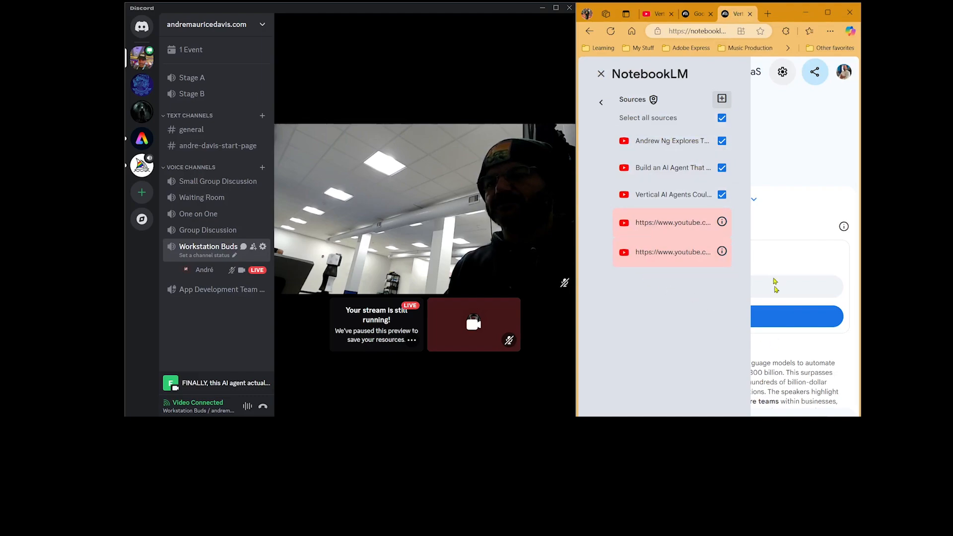
left_click(723, 98)
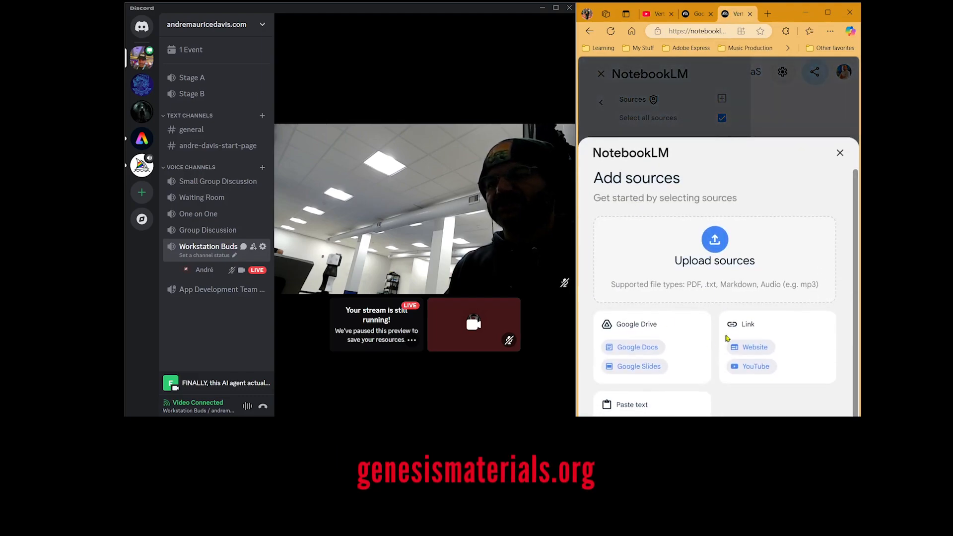
left_click(743, 367)
left_click(637, 252)
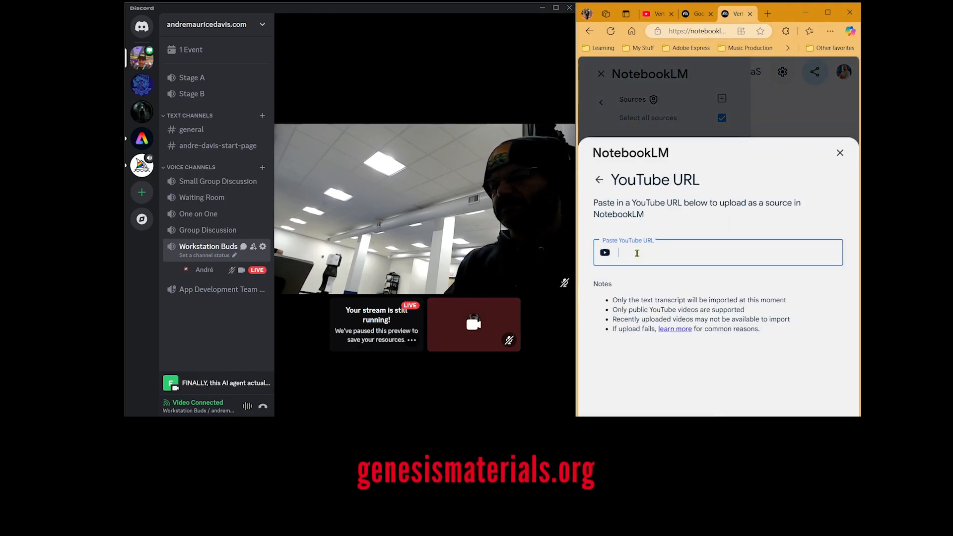
type("https://youtu.be/33xZN3ug8BE?si=G6SZJSfLFF9cW")
key("Return")
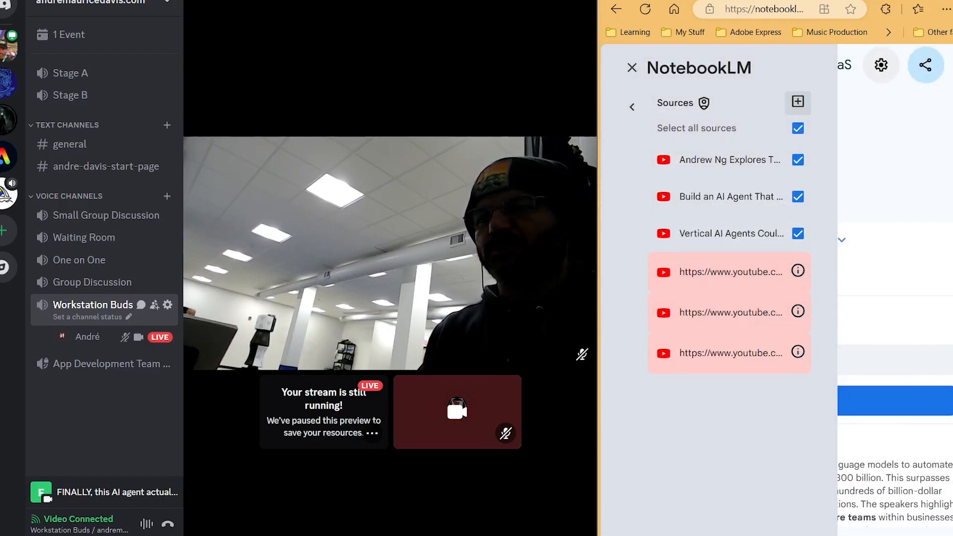
Return to the YouTube playlist and copy the share link of "Step by Step: RAG AI Agents Got Even Better".
left_click(690, 1)
left_click(942, 184)
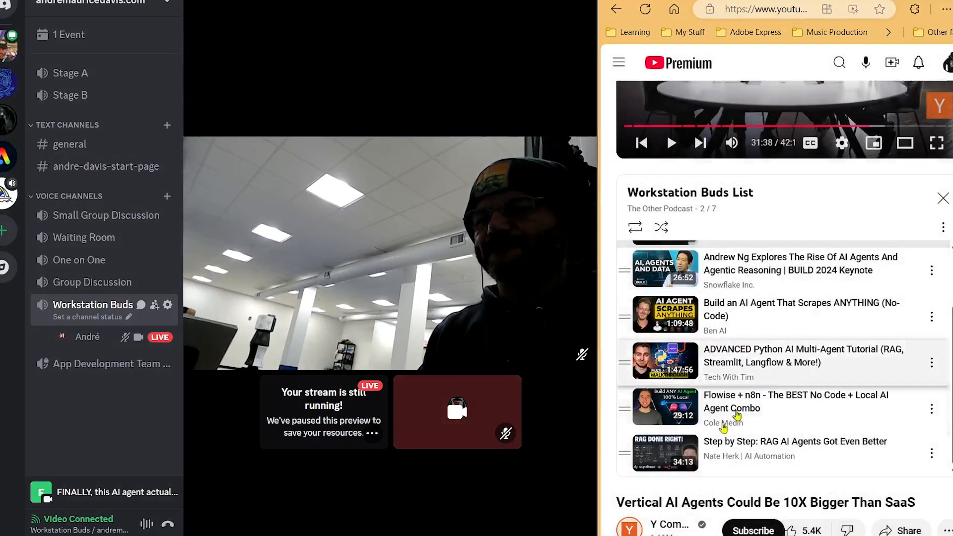
scroll(738, 417, "down", 4)
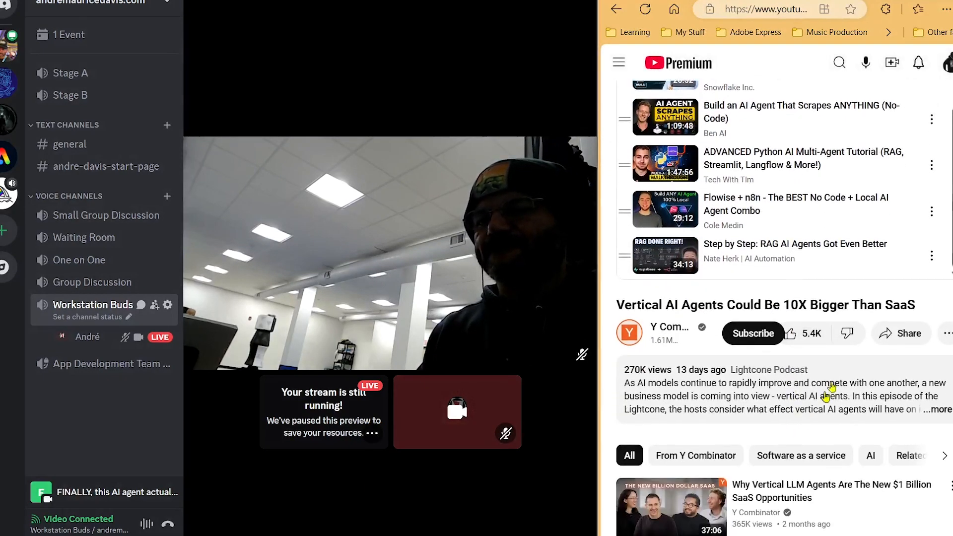
left_click(933, 256)
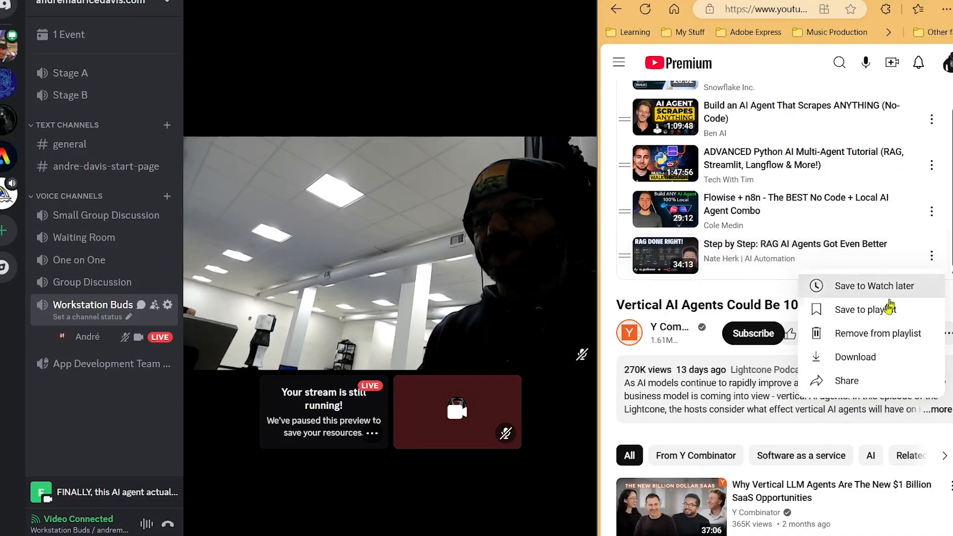
left_click(872, 381)
left_click(918, 391)
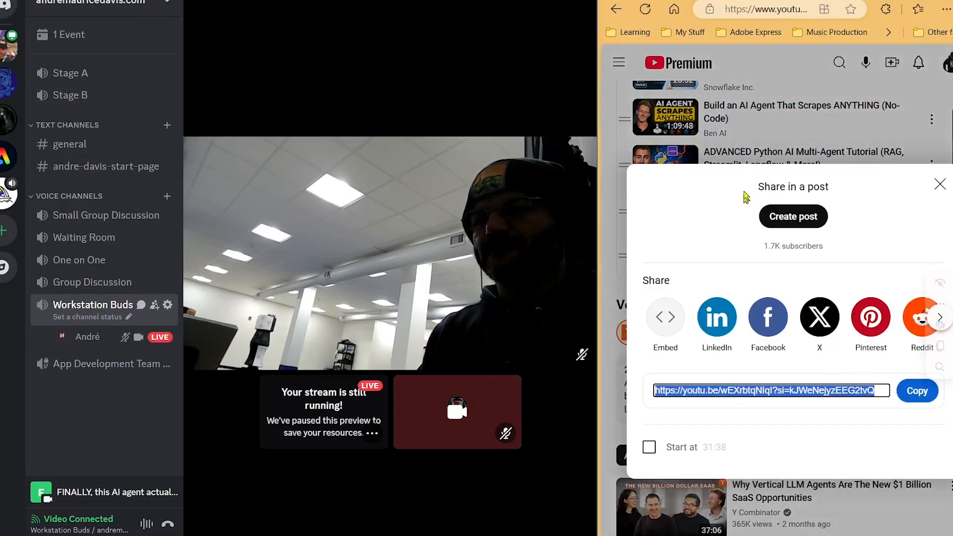
left_click(937, 186)
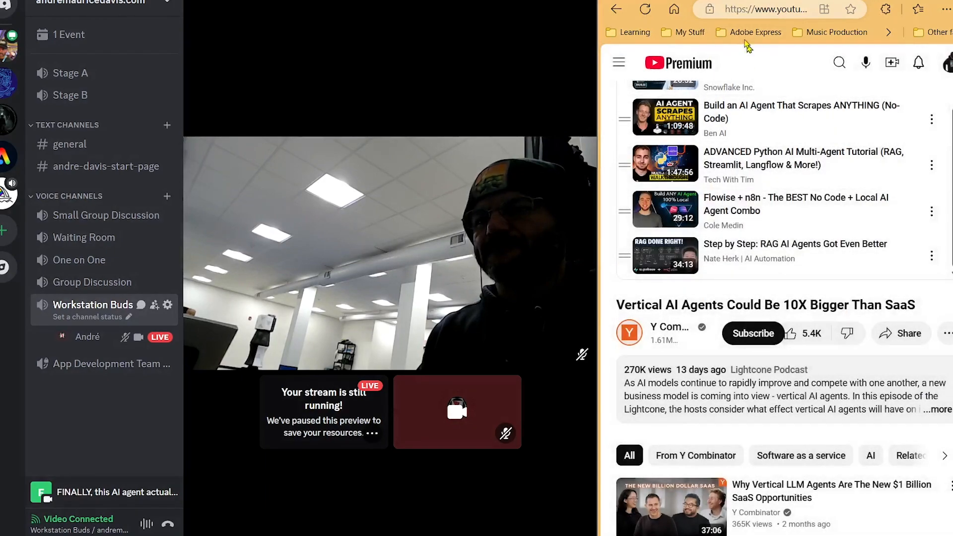
Switch to NotebookLM and add the copied "Step by Step: RAG AI Agents Got Even Better" link as a YouTube source.
left_click(752, 0)
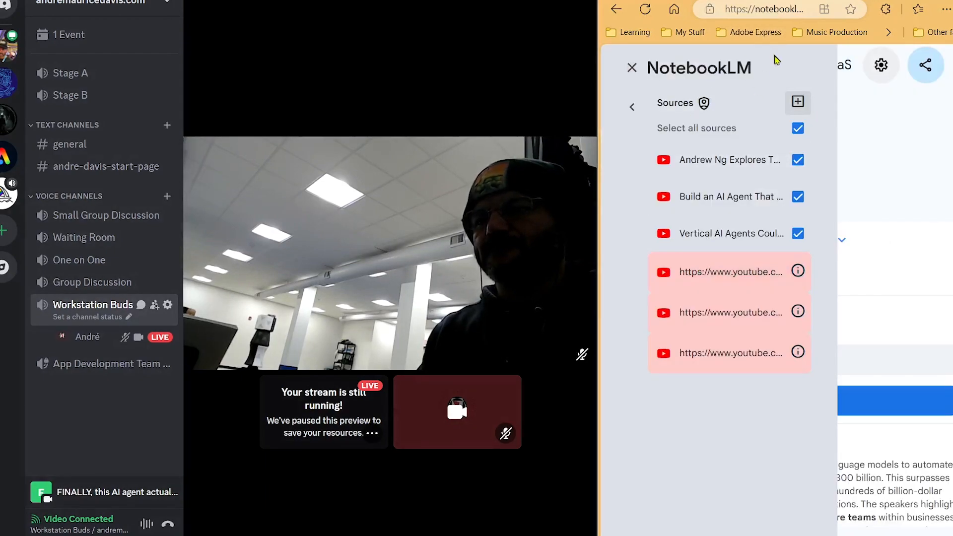
left_click(798, 102)
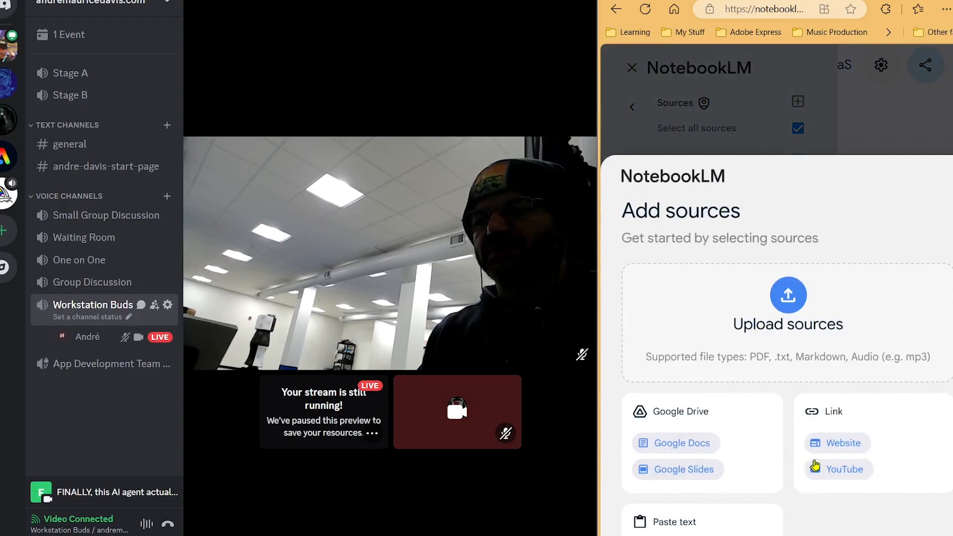
left_click(830, 476)
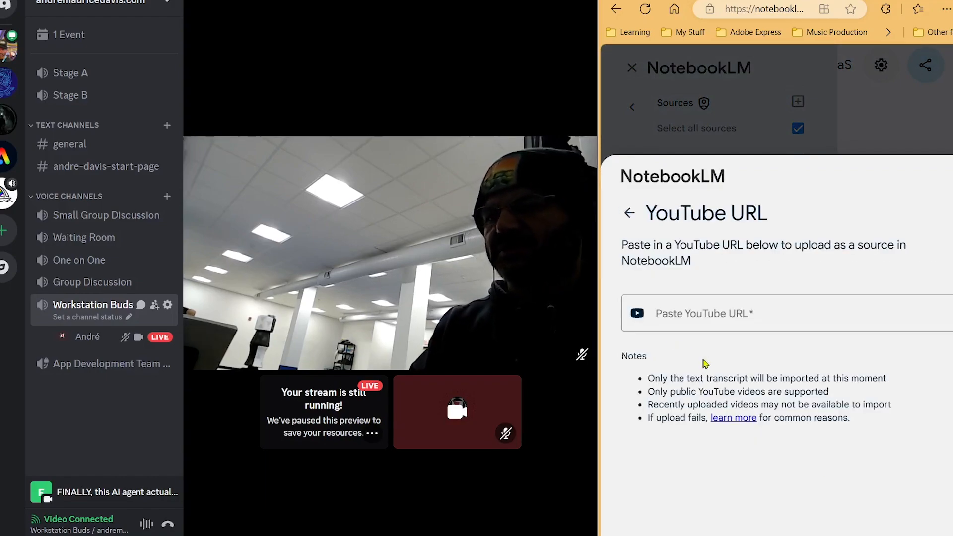
left_click(704, 312)
key("ctrl+v")
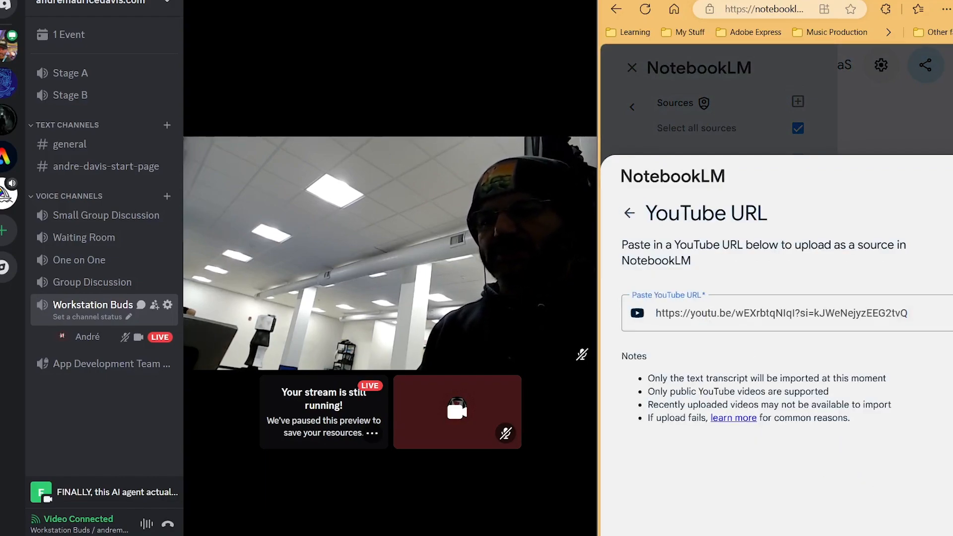
key("Return")
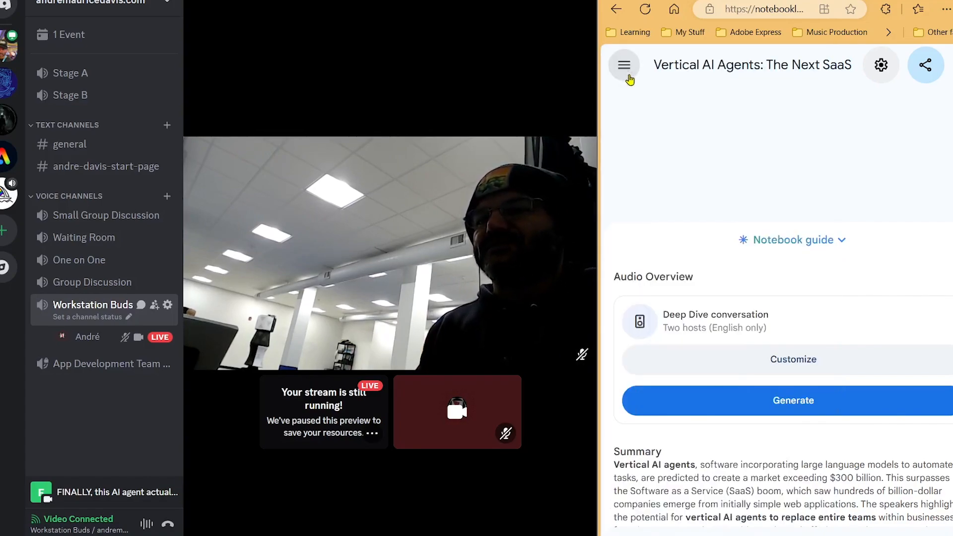
left_click(631, 68)
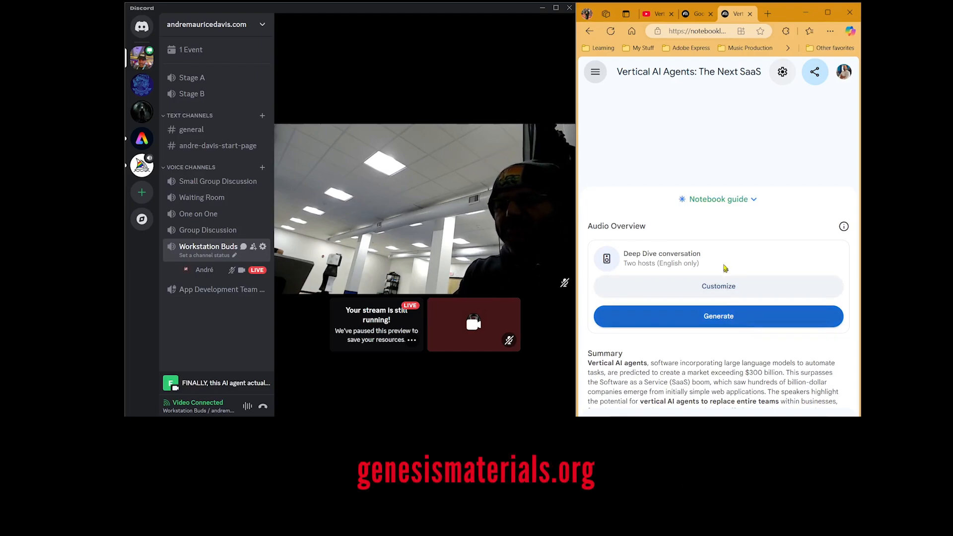
Customize the Audio Overview with the focus prompt "Focus on the steps involved with building an AI agent.".
left_click(726, 286)
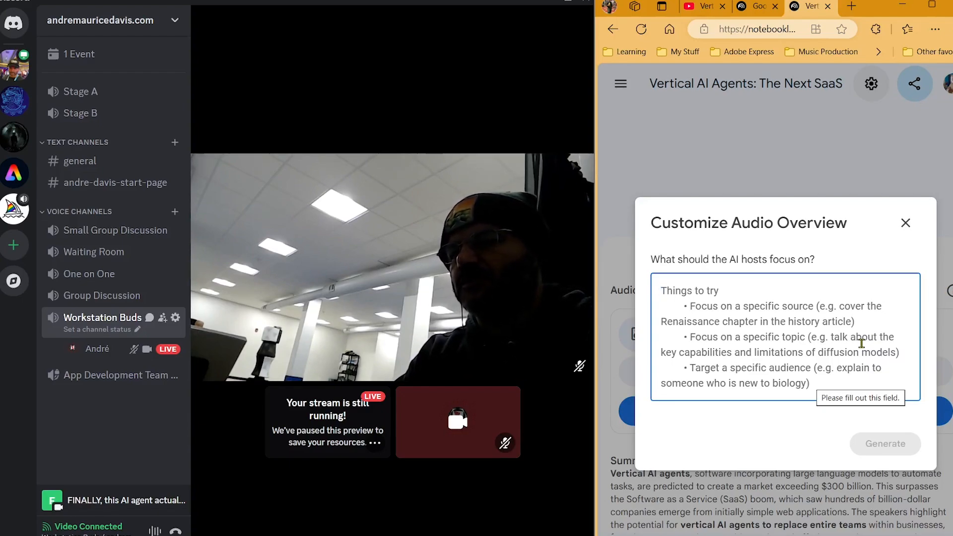
type("Foc")
type("on the")
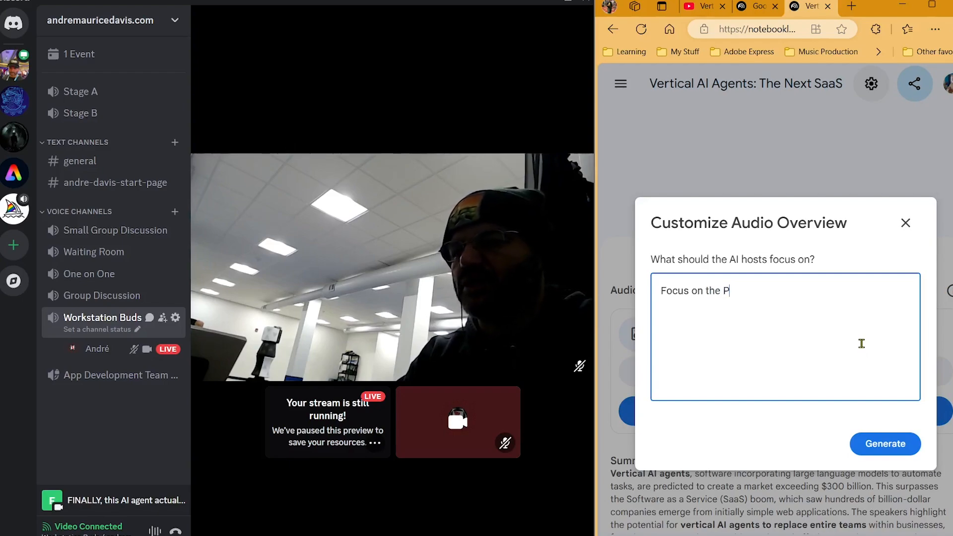
type("Proce")
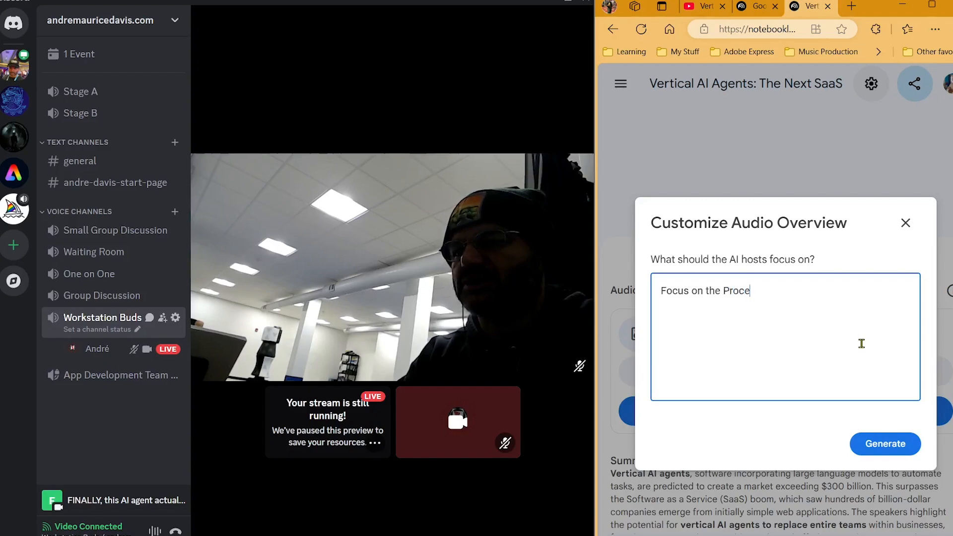
key("BackSpace")
key("BackSpace")
key("BackSpace")
key("BackSpace")
key("BackSpace")
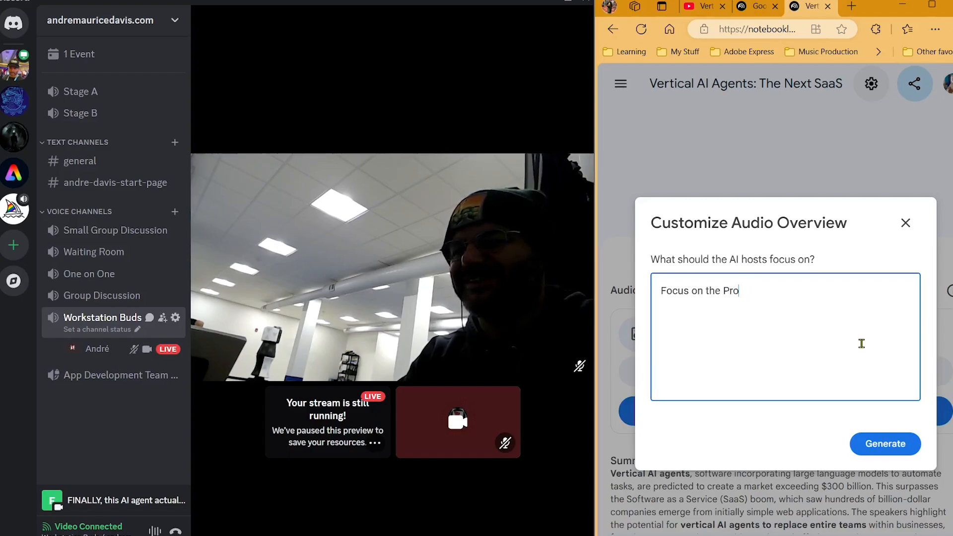
type("step")
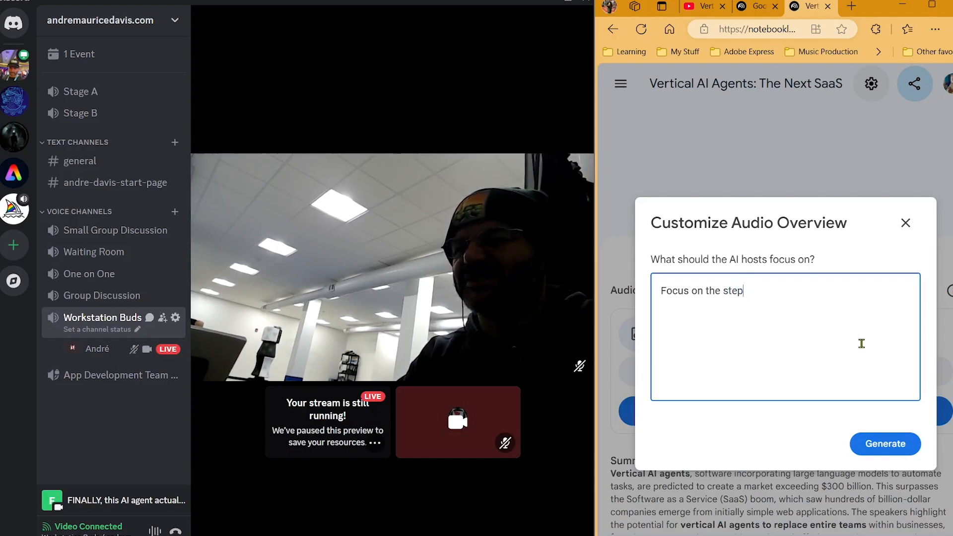
type("s involved with ")
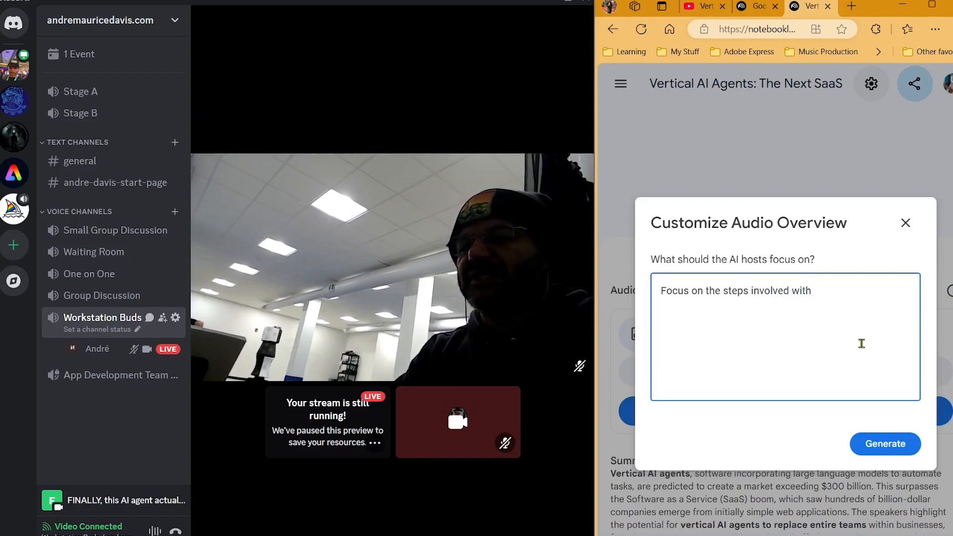
type("bui")
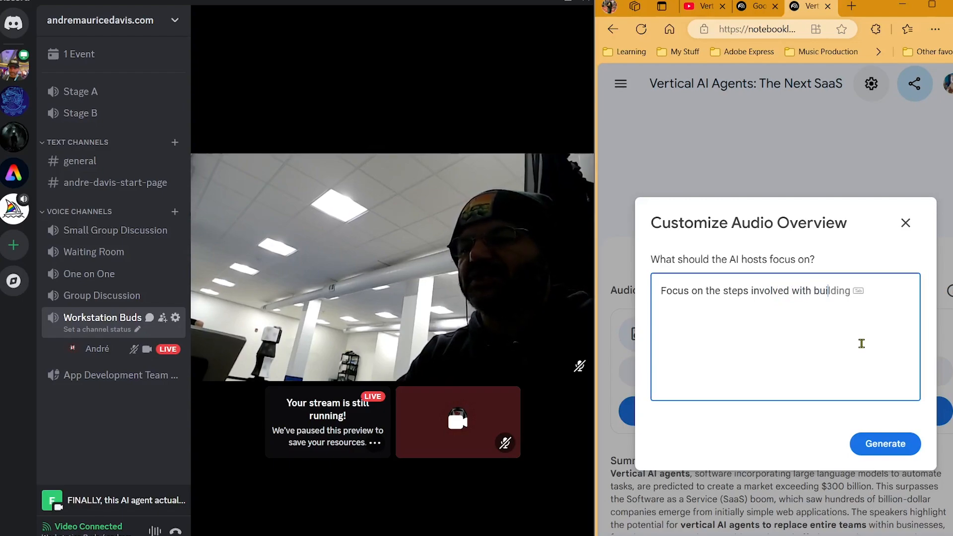
type("lding and A")
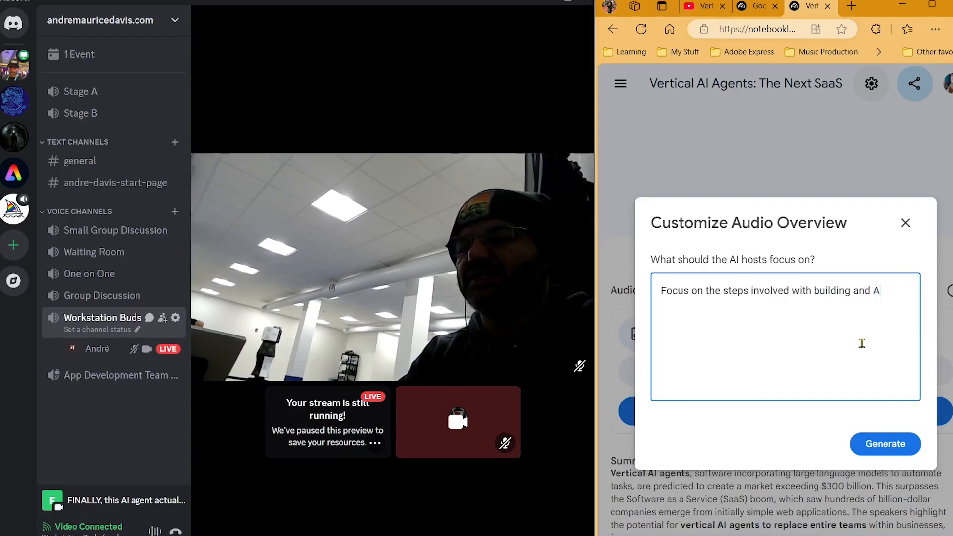
type("I agent.")
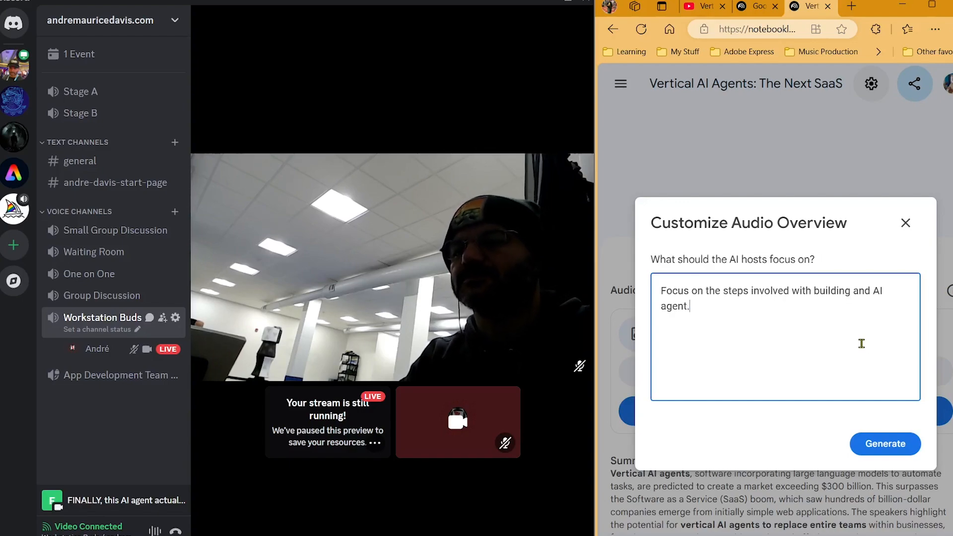
double_click(866, 291)
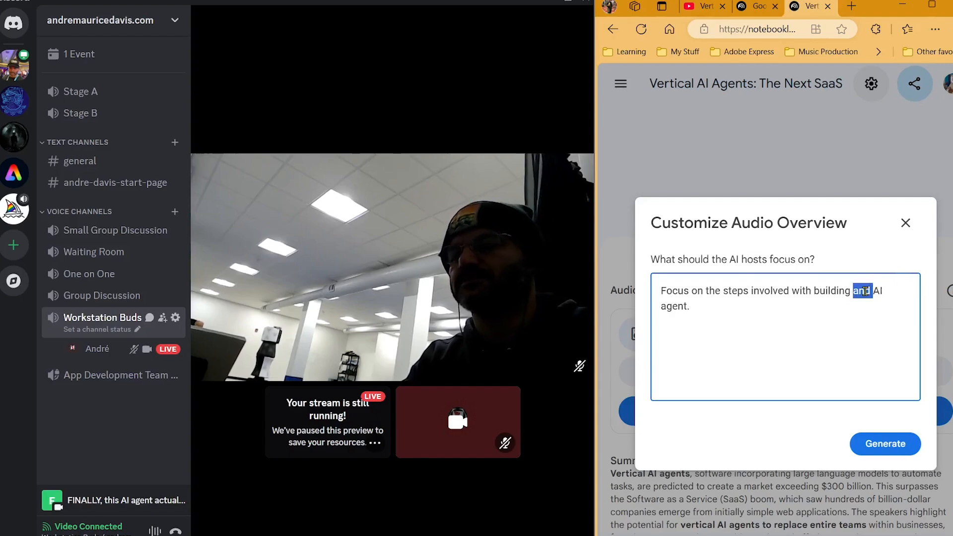
type("an")
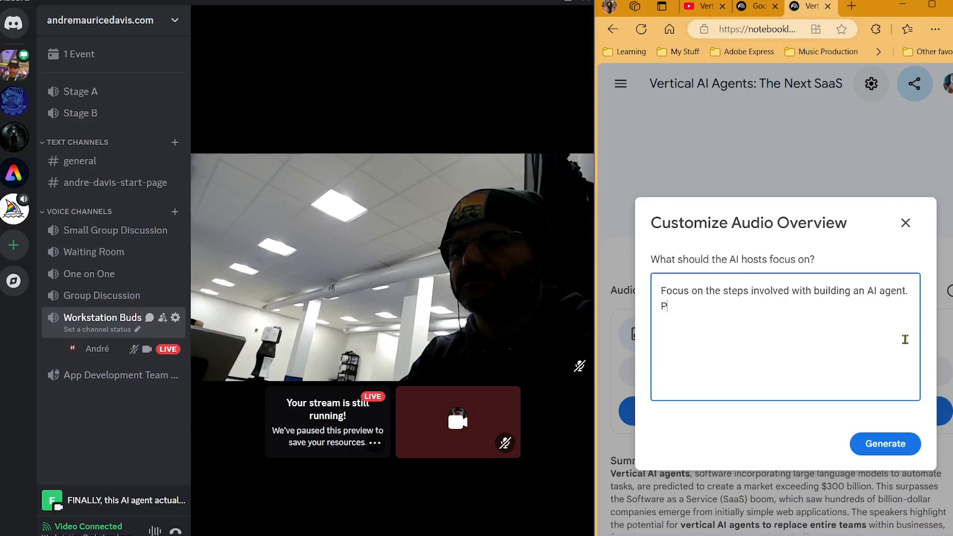
Add "Present in an educational way as if you were giving a lecture." to the focus prompt and generate the Audio Overview.
type("resent in a")
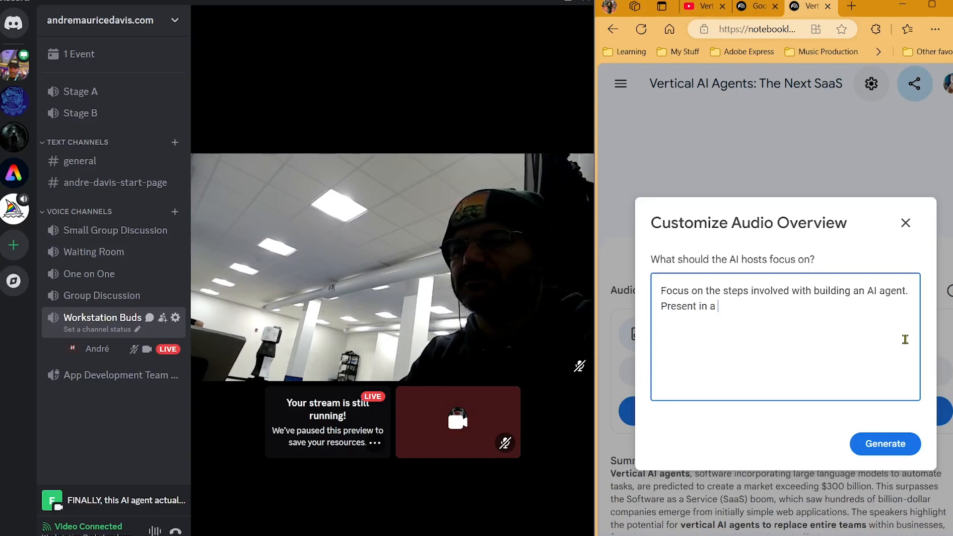
type("n edu")
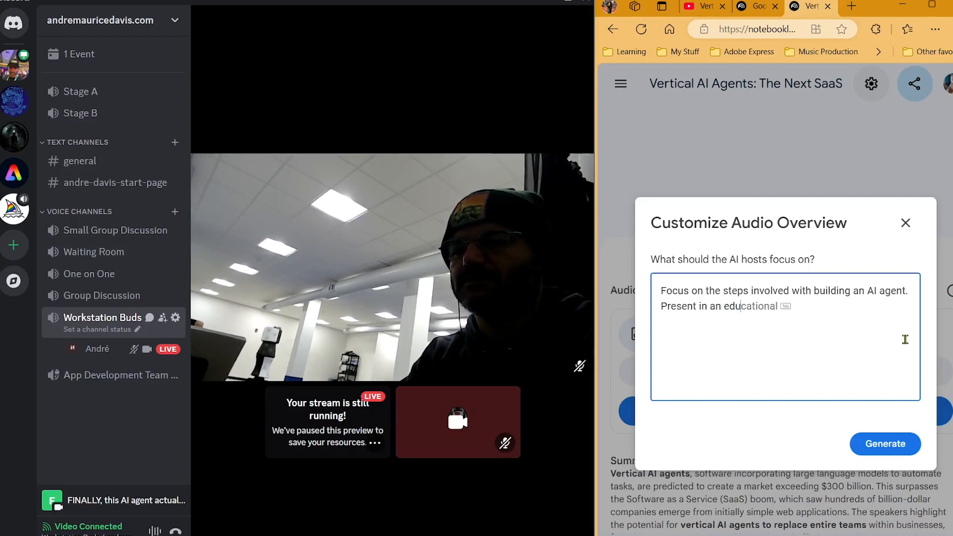
type("cational way ")
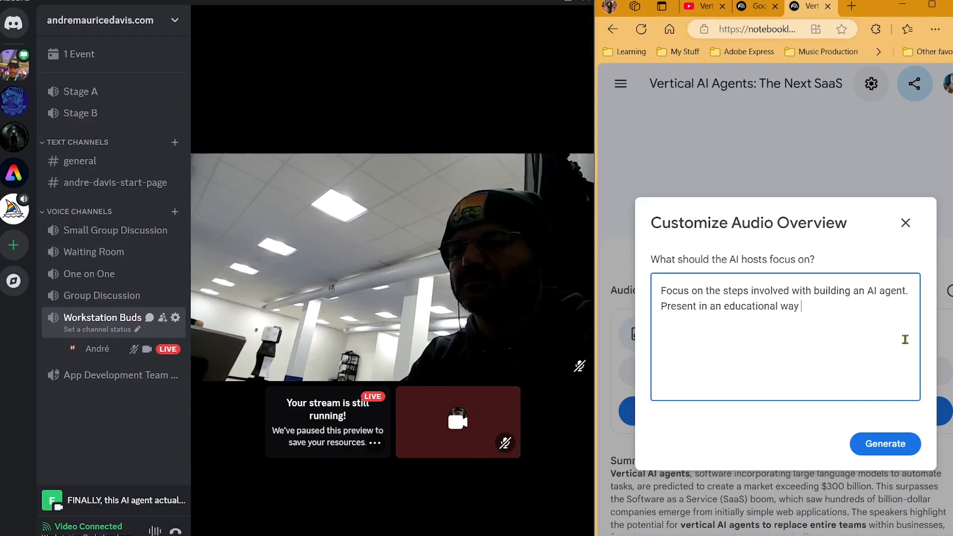
type("as if you were")
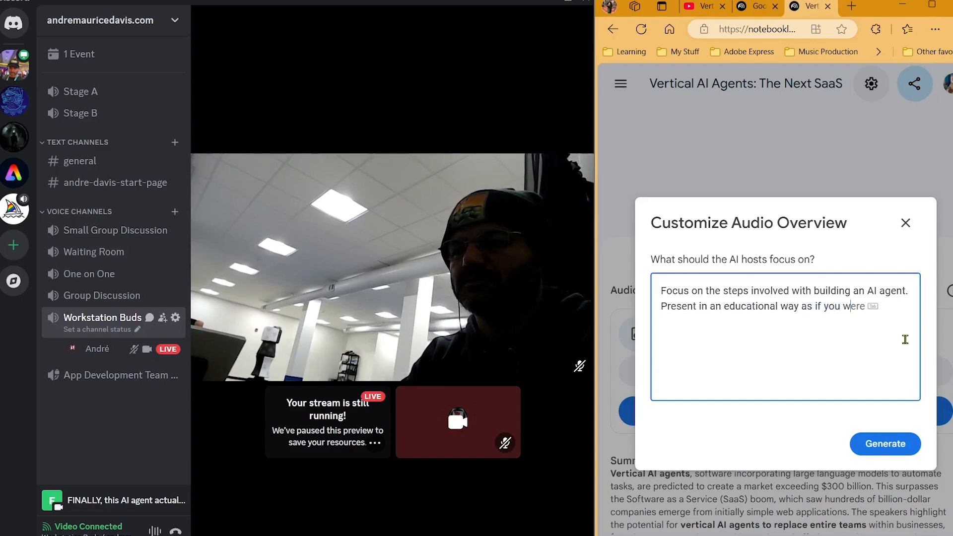
type(" given")
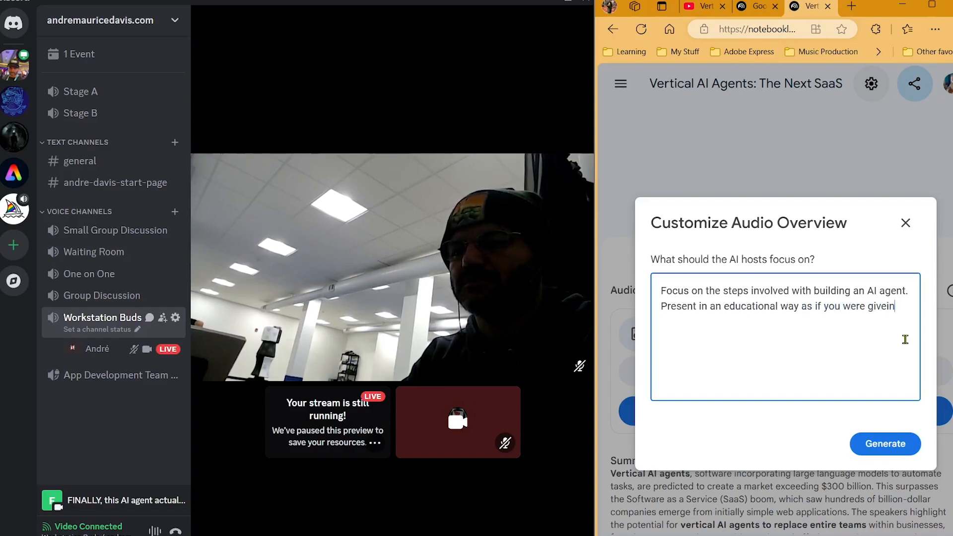
key("BackSpace")
key("BackSpace")
type("ing ")
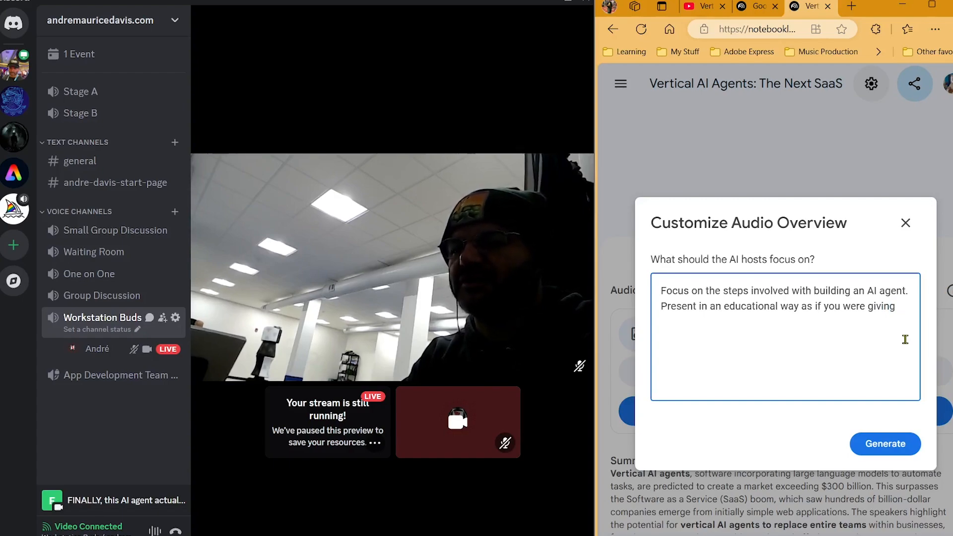
type("a")
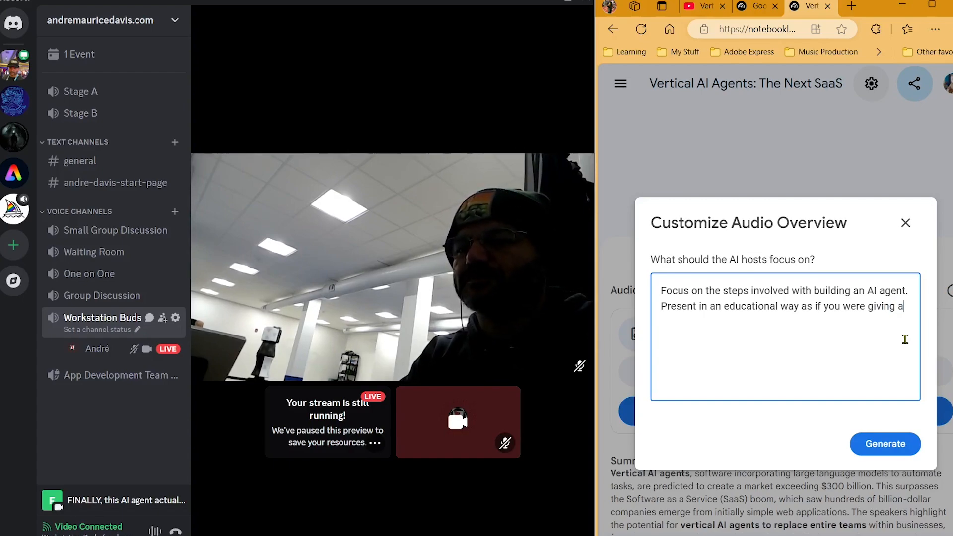
type(" lecut")
key("BackSpace")
key("BackSpace")
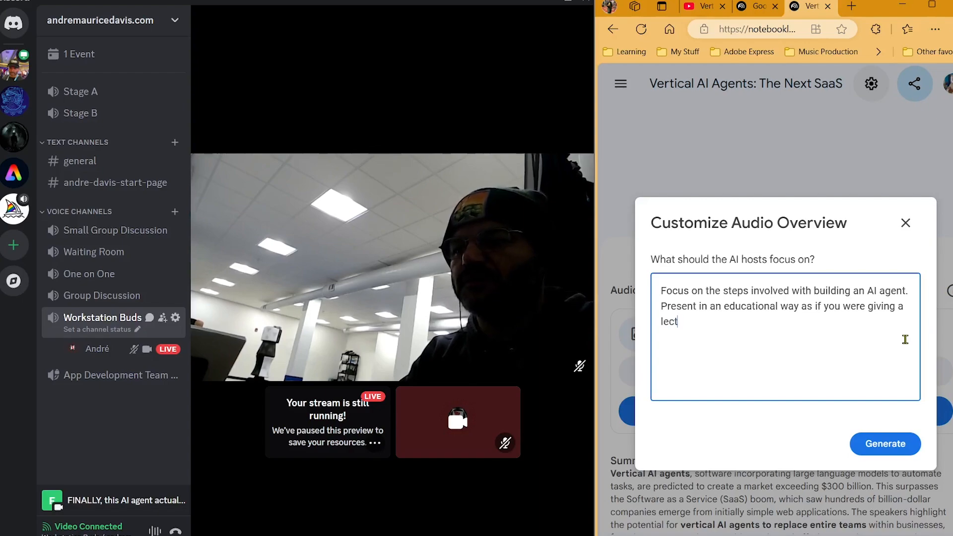
type("ture.")
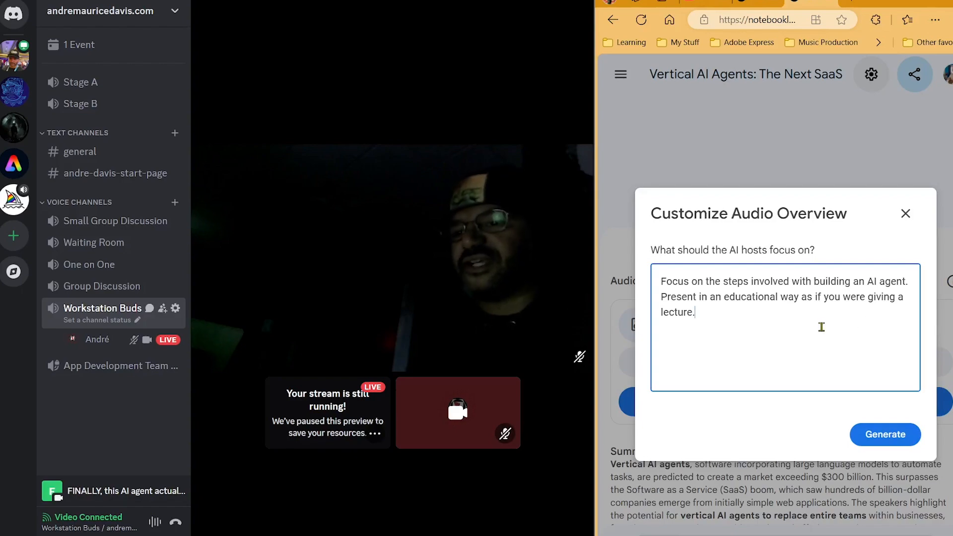
left_click(881, 440)
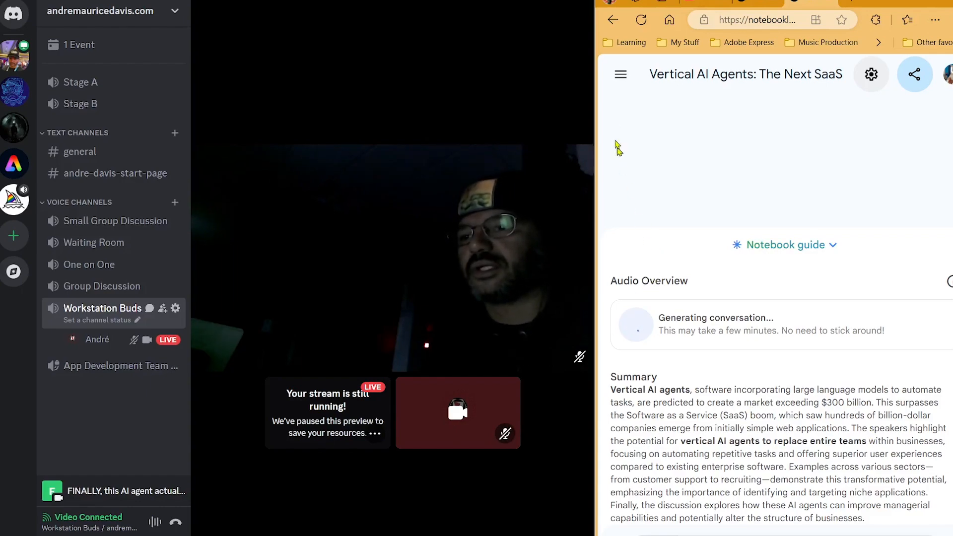
Check the notebook's notes and sources lists, and look through the notebook guide's summary and suggested questions.
left_click(622, 74)
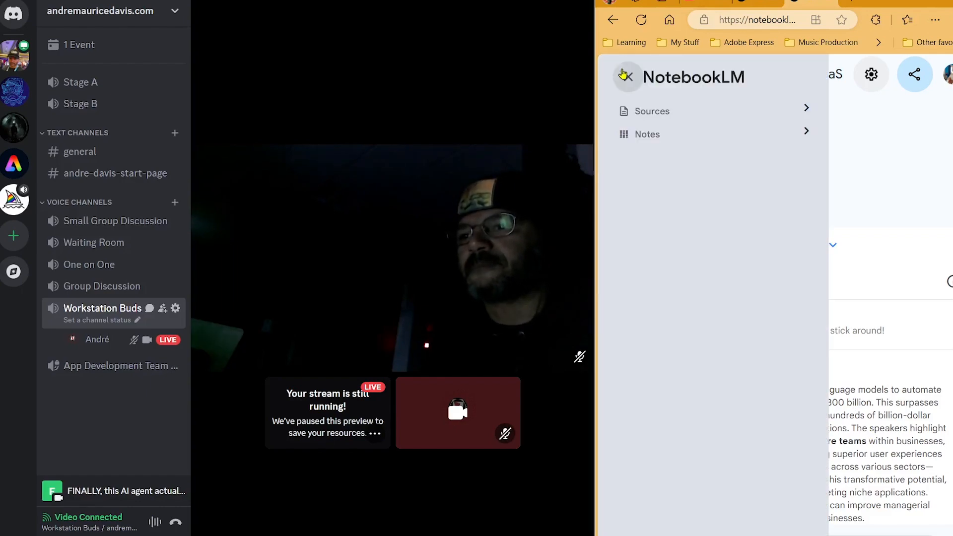
left_click(653, 140)
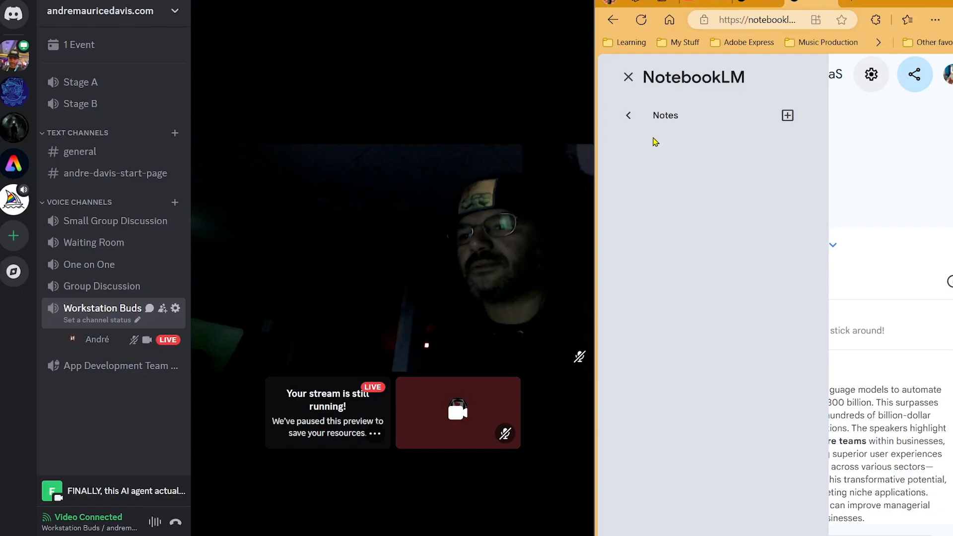
left_click(632, 120)
left_click(659, 114)
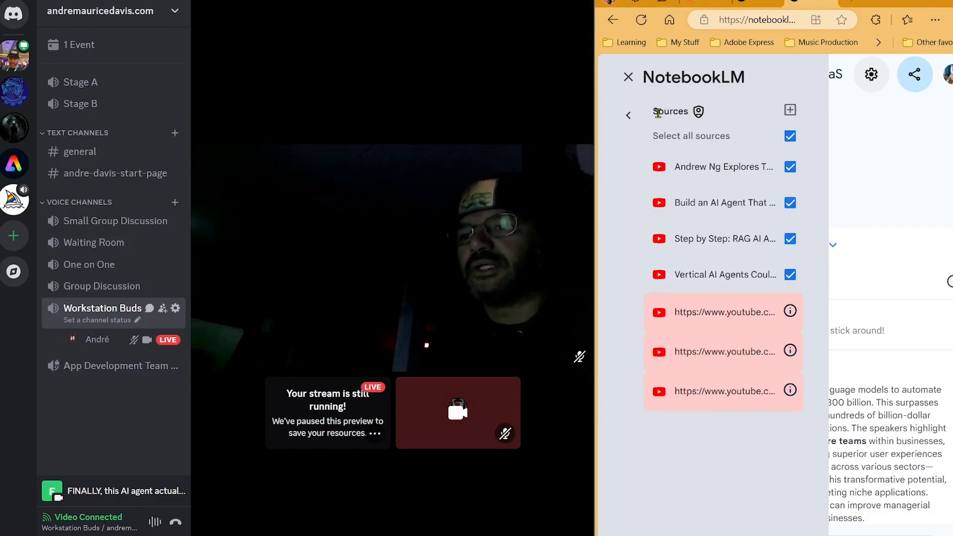
left_click(628, 116)
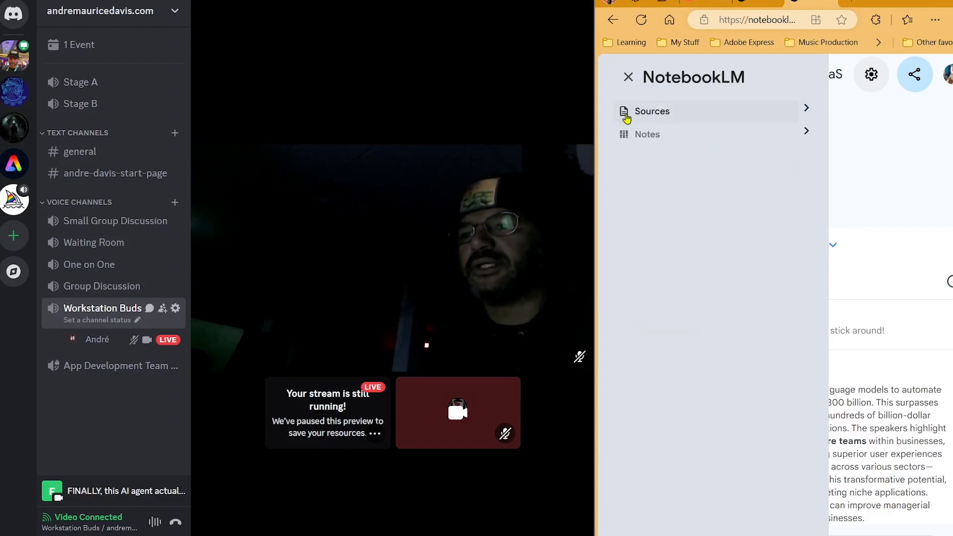
left_click(895, 188)
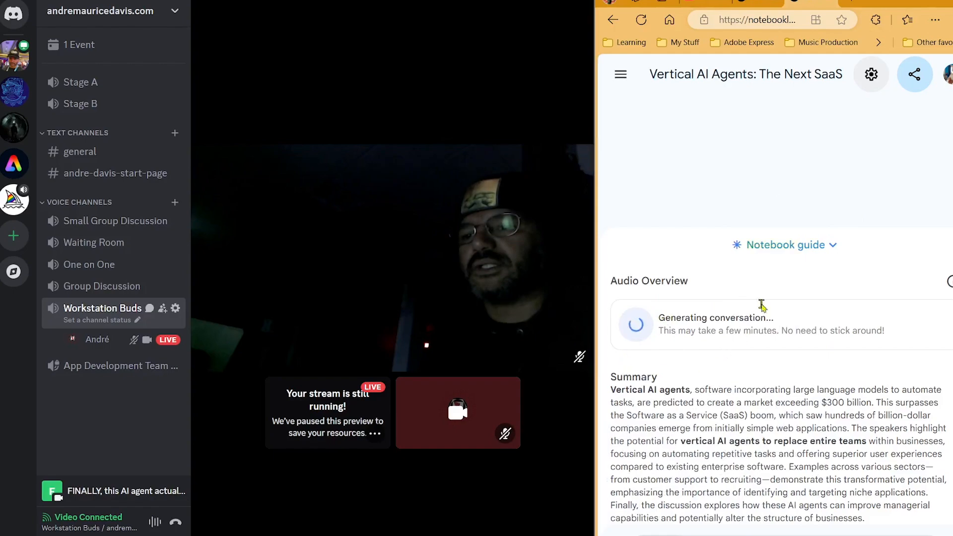
left_click(770, 244)
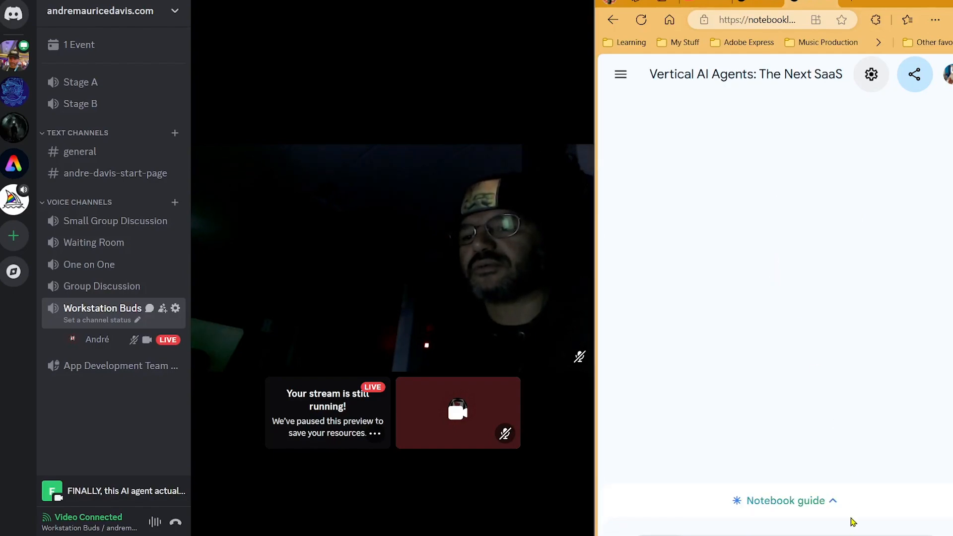
left_click(821, 501)
scroll(793, 449, "down", 3)
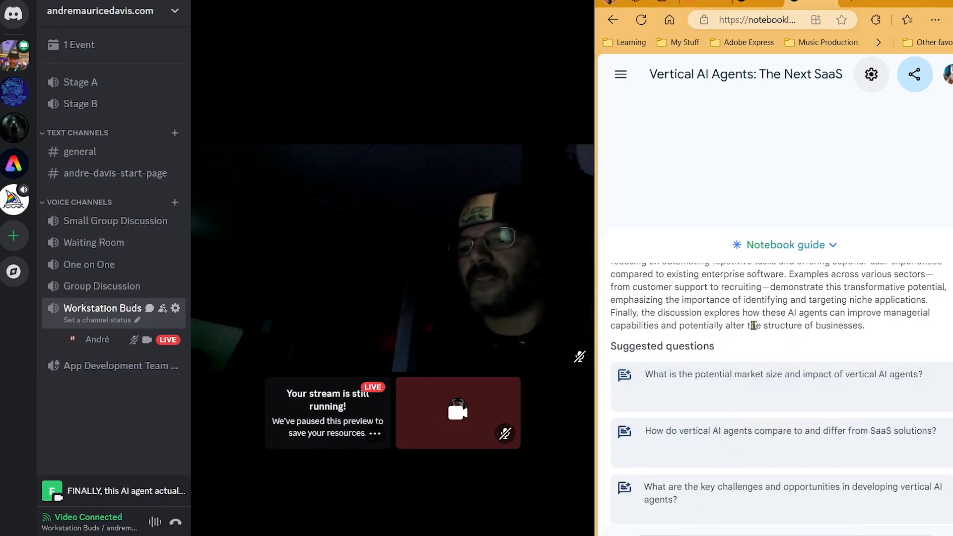
scroll(754, 330, "down", 1)
scroll(754, 334, "up", 2)
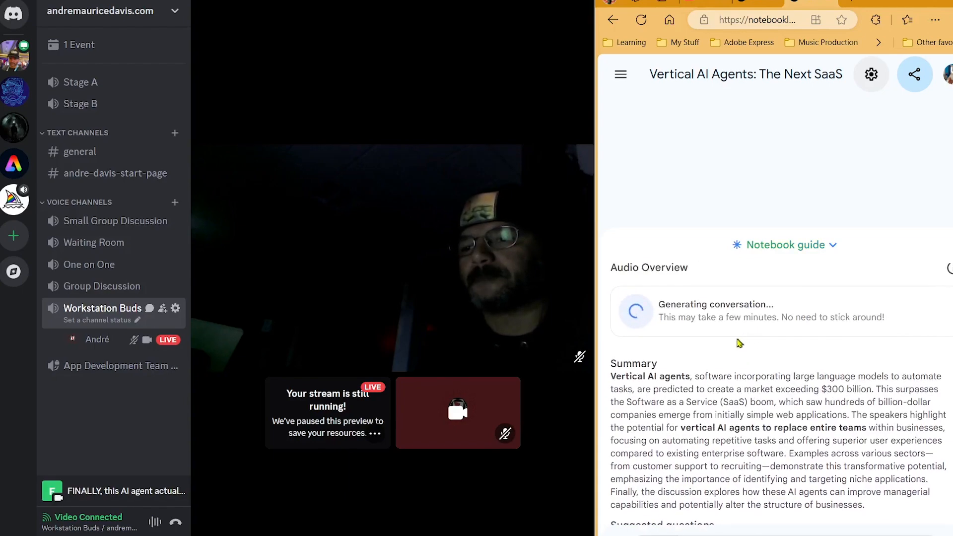
Review the notebook guide's summary and suggested questions, and ask the notebook chat "How do I build an AI agent?".
scroll(709, 347, "down", 2)
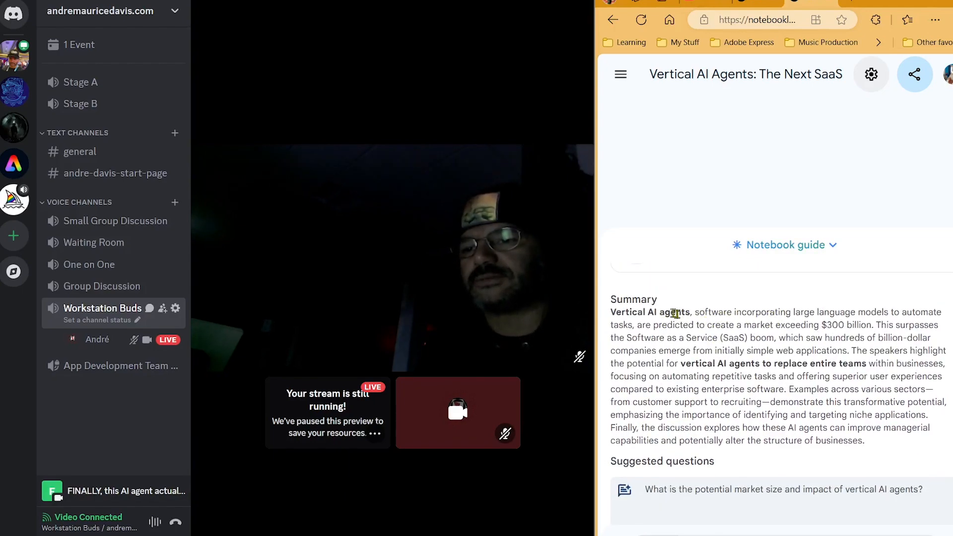
left_click_drag(700, 313, 886, 453)
scroll(785, 388, "down", 2)
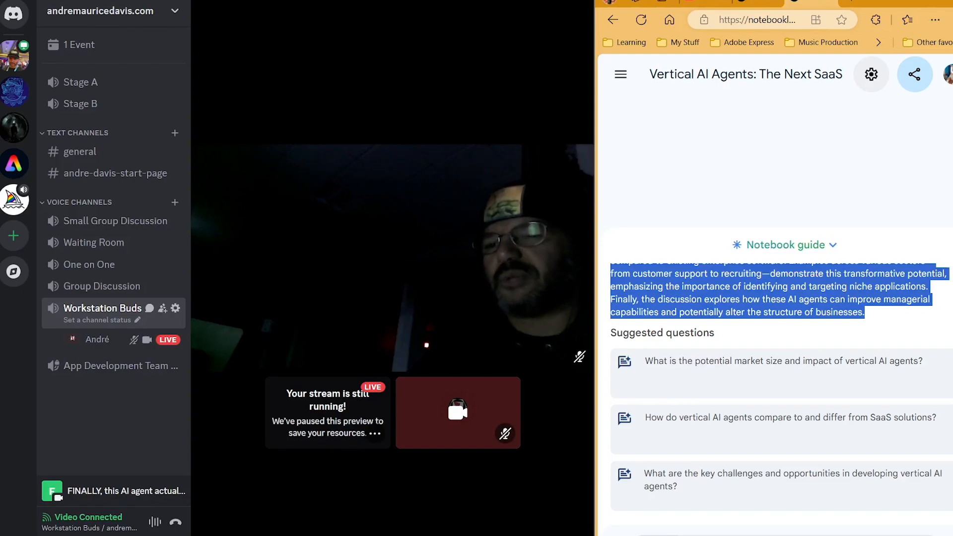
left_click(780, 293)
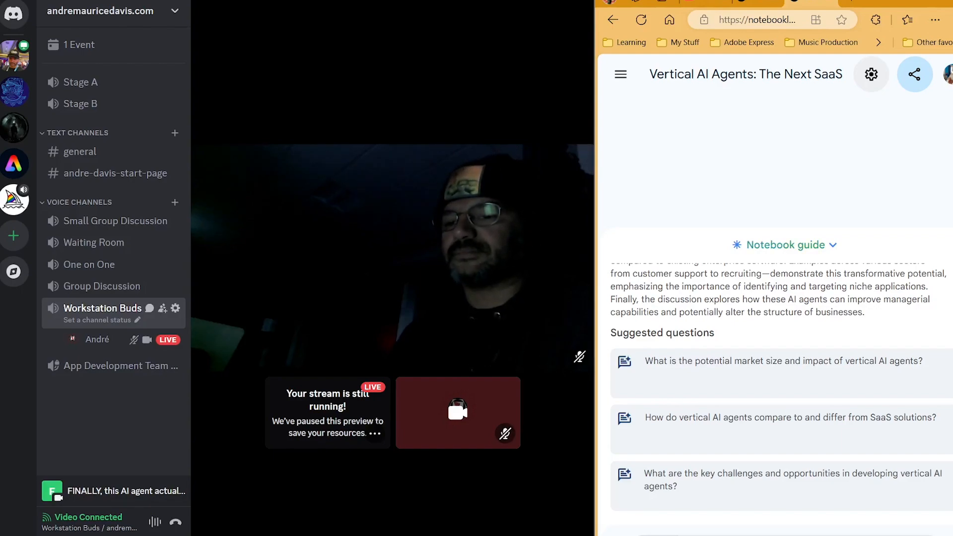
key("Return")
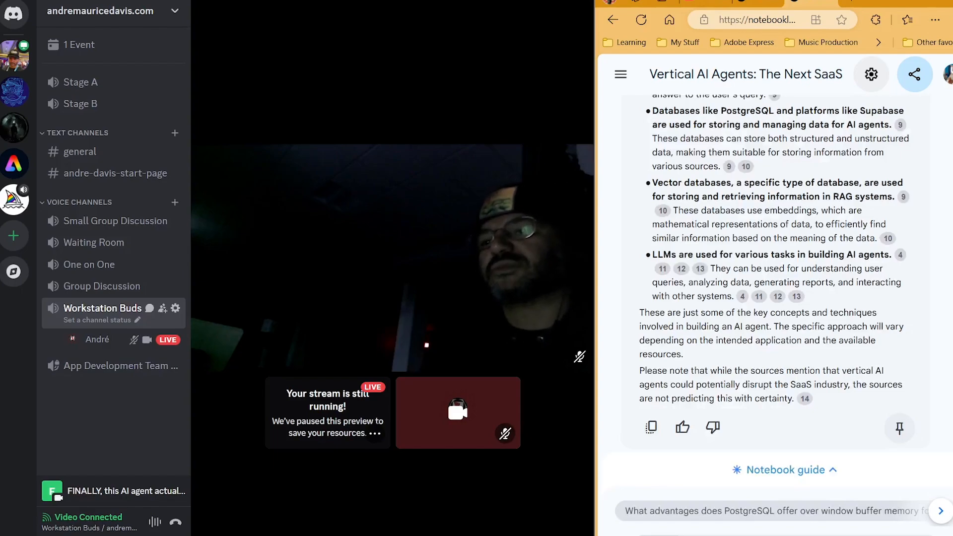
Read through the chat answer on ways to build an AI agent, from its introduction through the points on databases and LLMs.
scroll(823, 423, "up", 3)
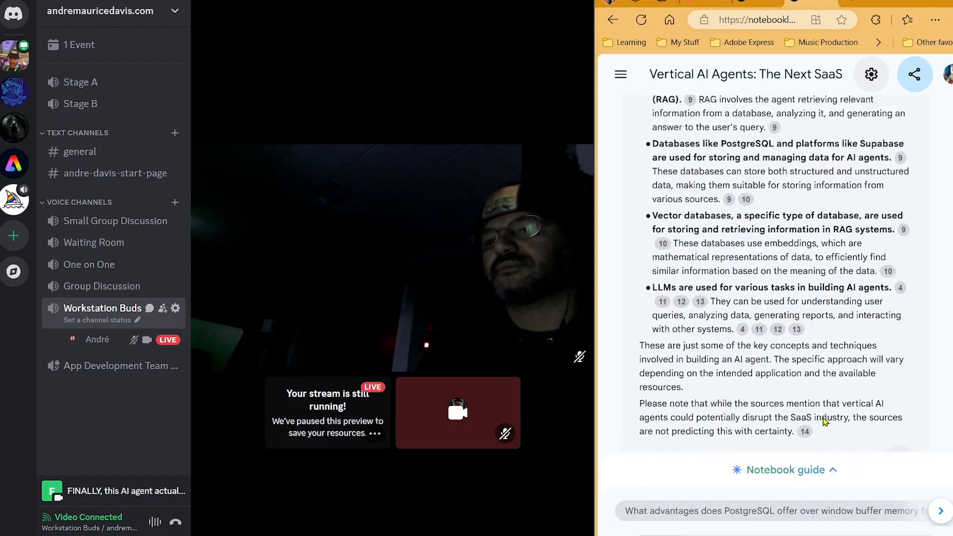
scroll(806, 435, "up", 8)
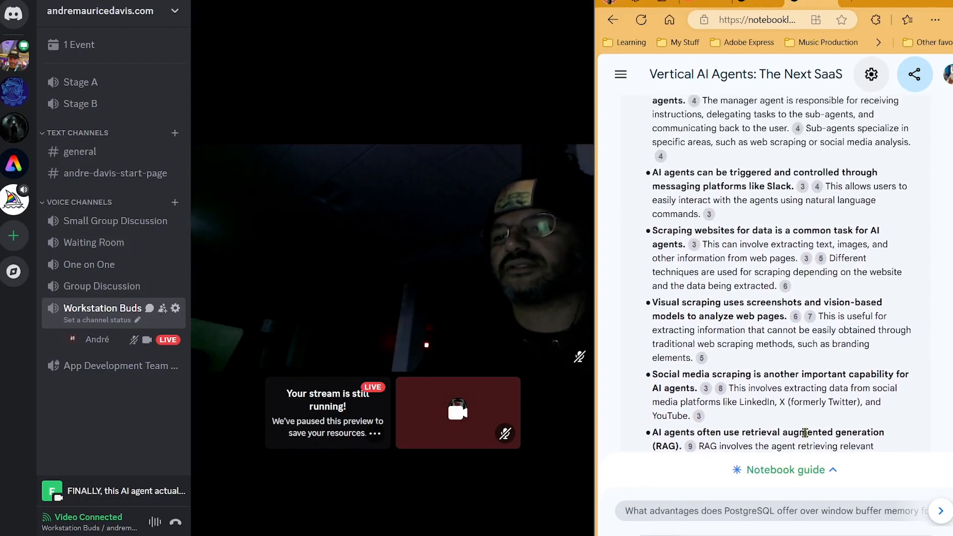
scroll(806, 438, "up", 2)
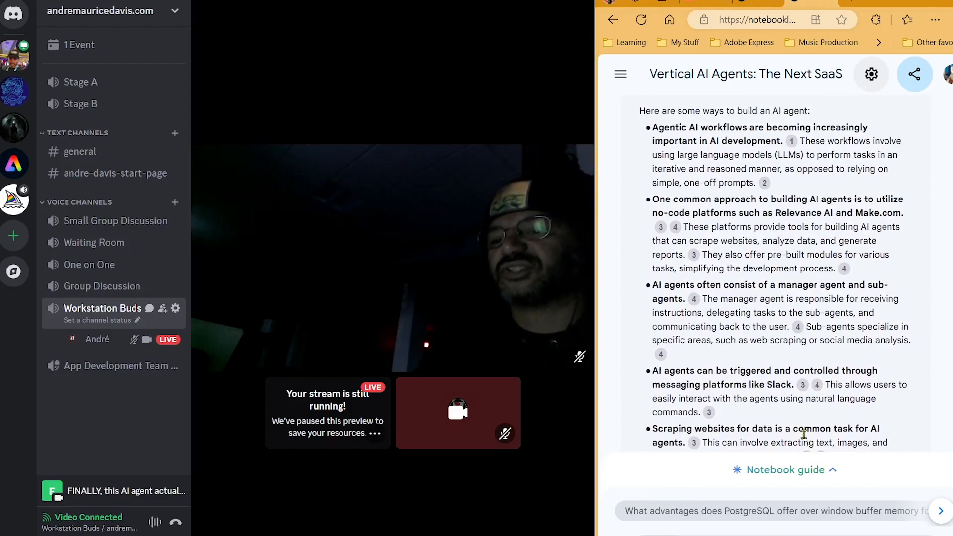
scroll(804, 435, "up", 2)
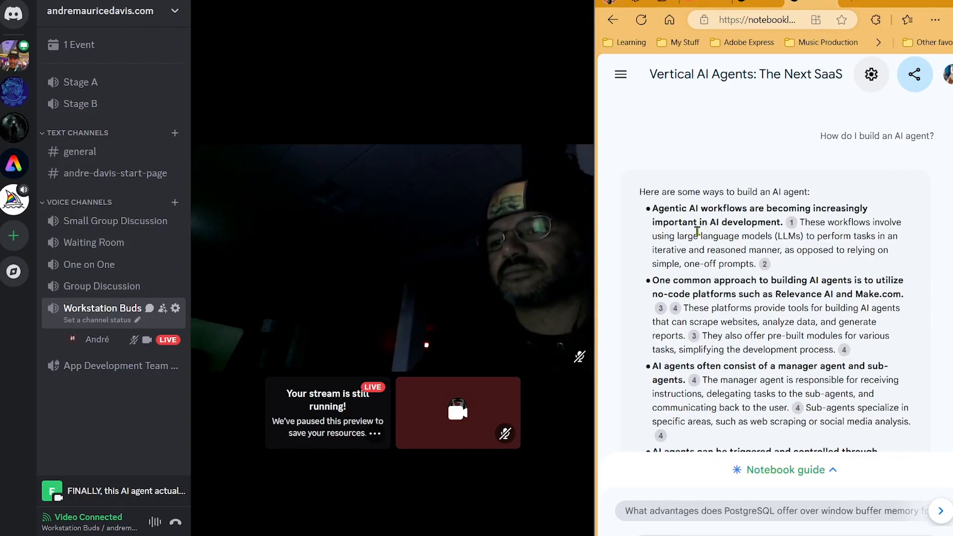
scroll(697, 232, "down", 1)
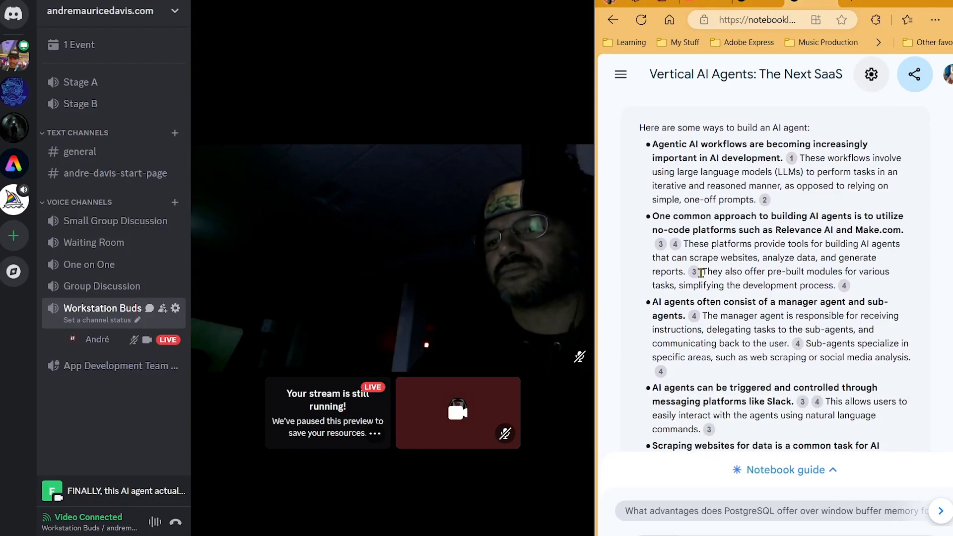
scroll(701, 273, "down", 1)
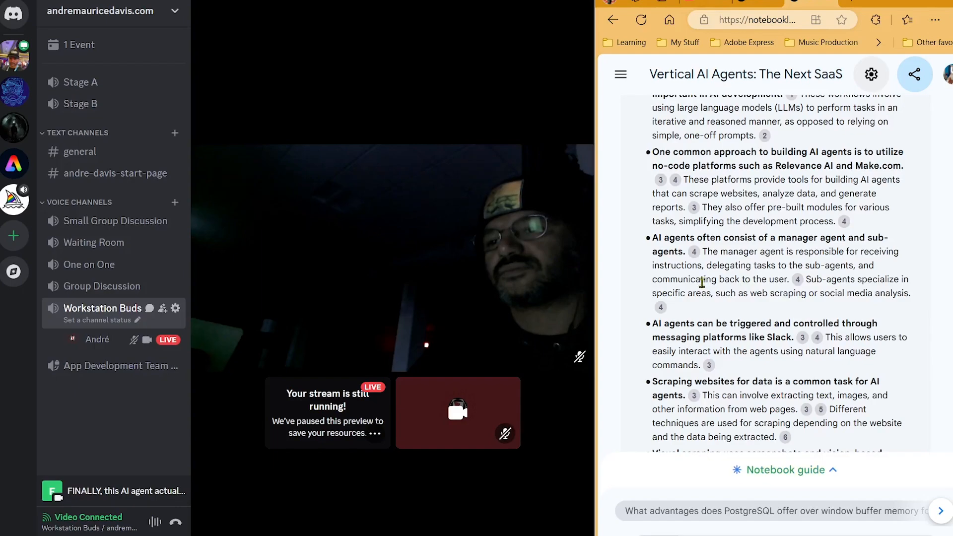
scroll(702, 283, "down", 1)
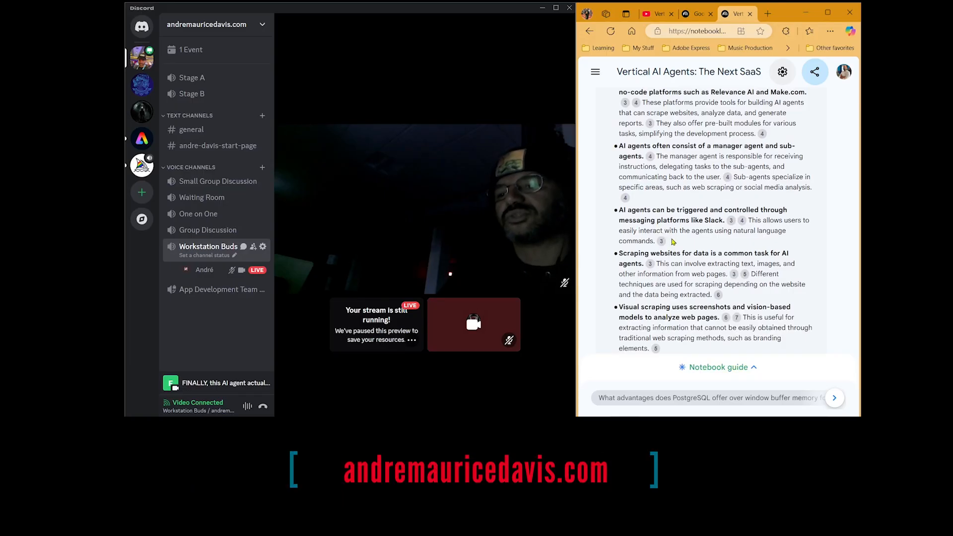
scroll(702, 286, "down", 1)
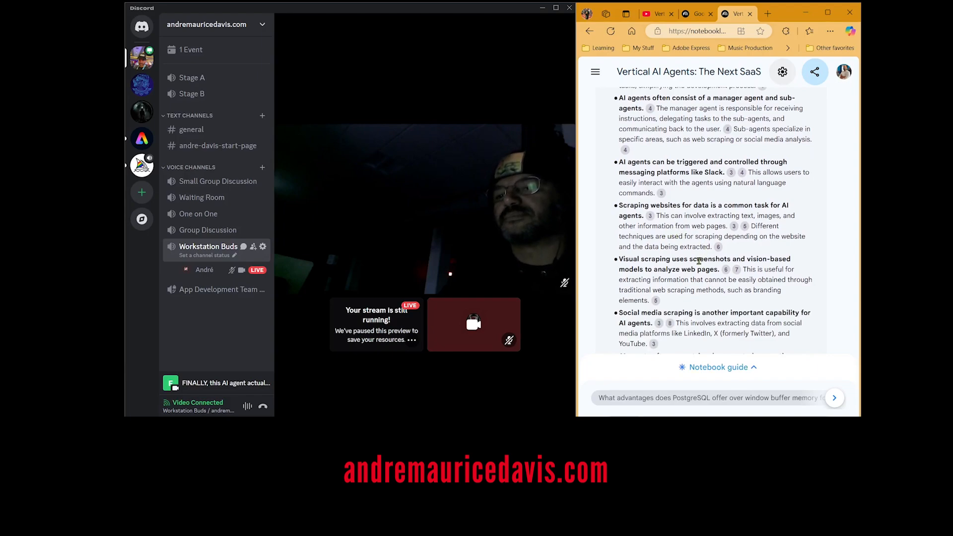
scroll(697, 269, "down", 1)
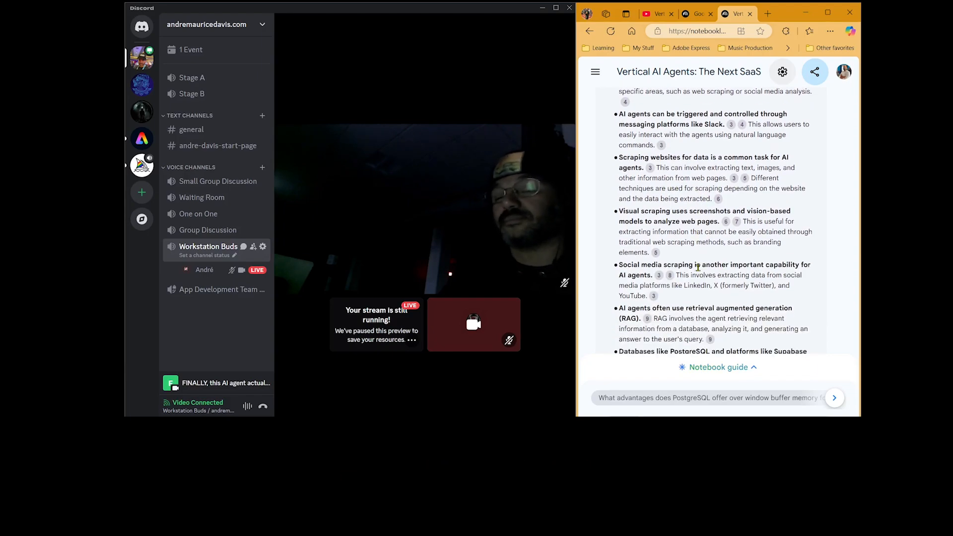
scroll(699, 268, "down", 3)
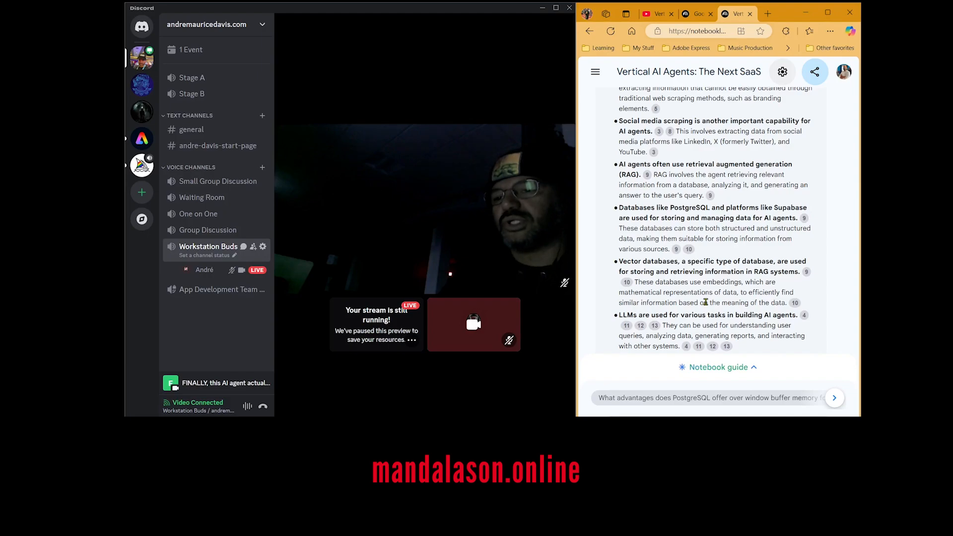
scroll(706, 301, "up", 7)
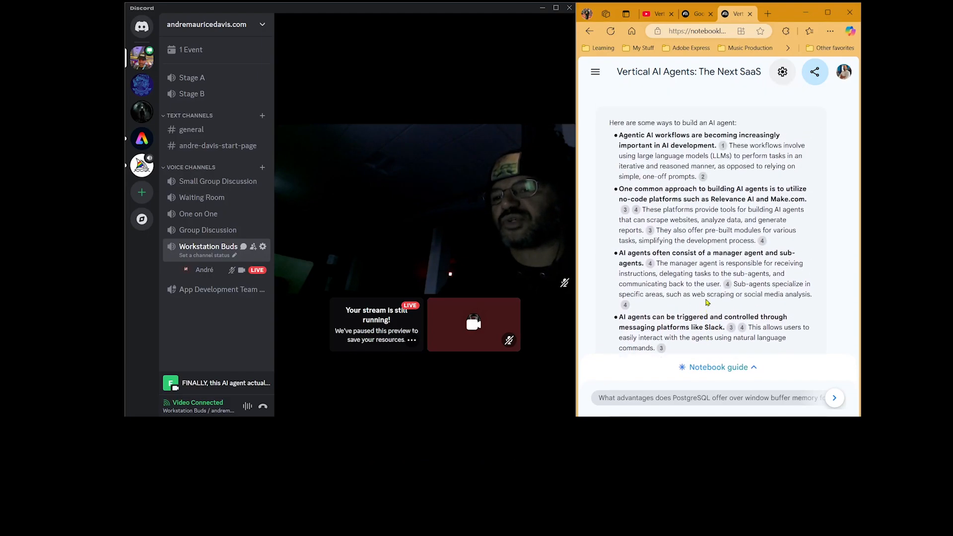
scroll(707, 301, "up", 2)
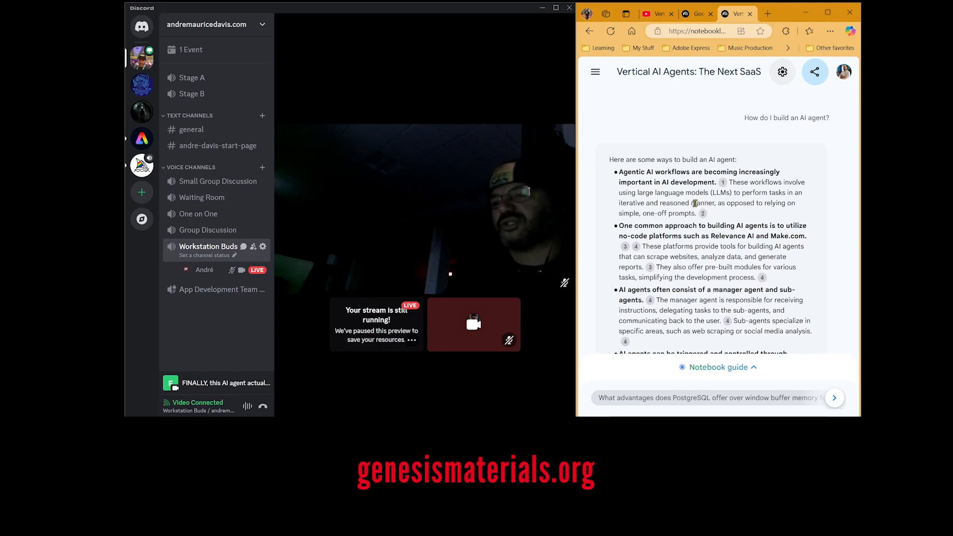
scroll(657, 254, "down", 4)
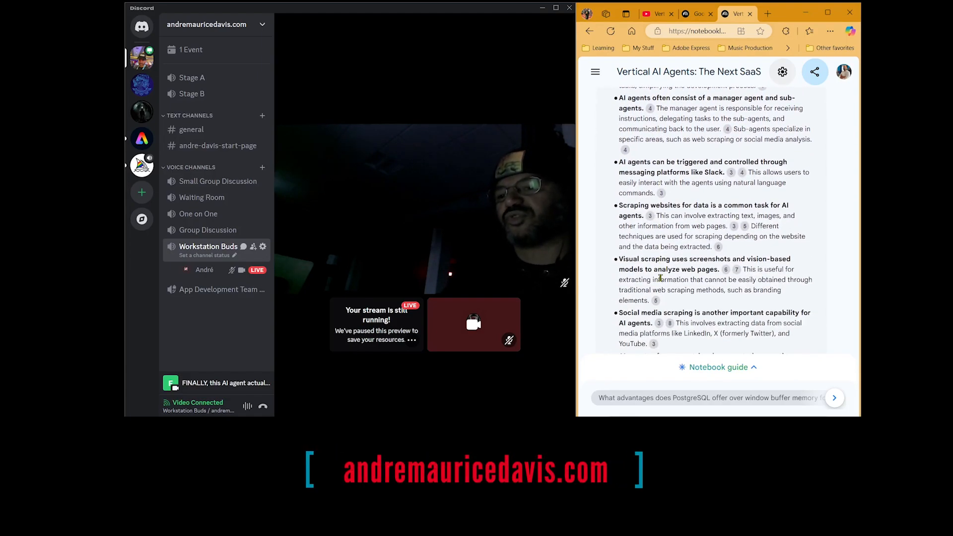
scroll(660, 278, "down", 2)
scroll(663, 276, "up", 3)
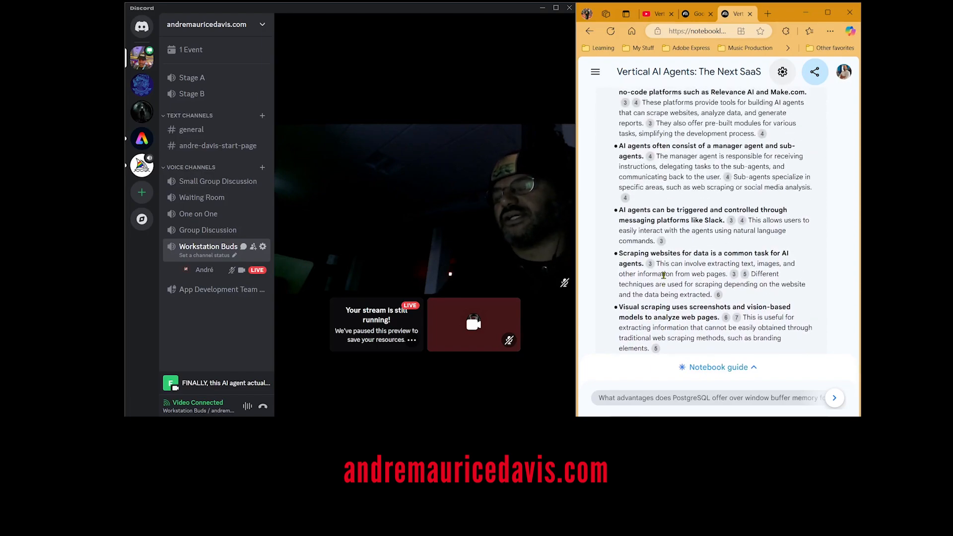
scroll(664, 275, "up", 3)
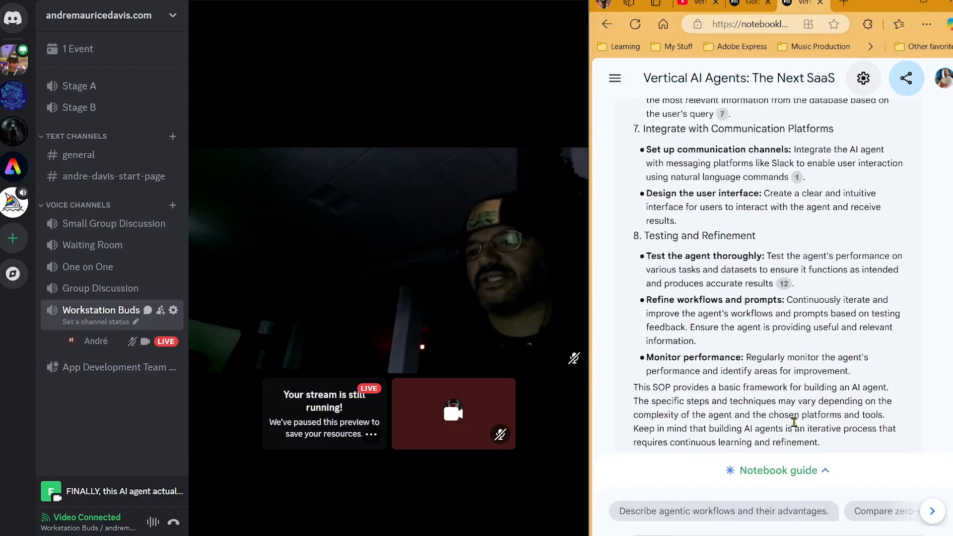
Read through the Standard Operating Procedure for Building an AI Agent, from defining the agent's purpose to testing and refinement.
scroll(760, 452, "up", 5)
scroll(753, 444, "down", 5)
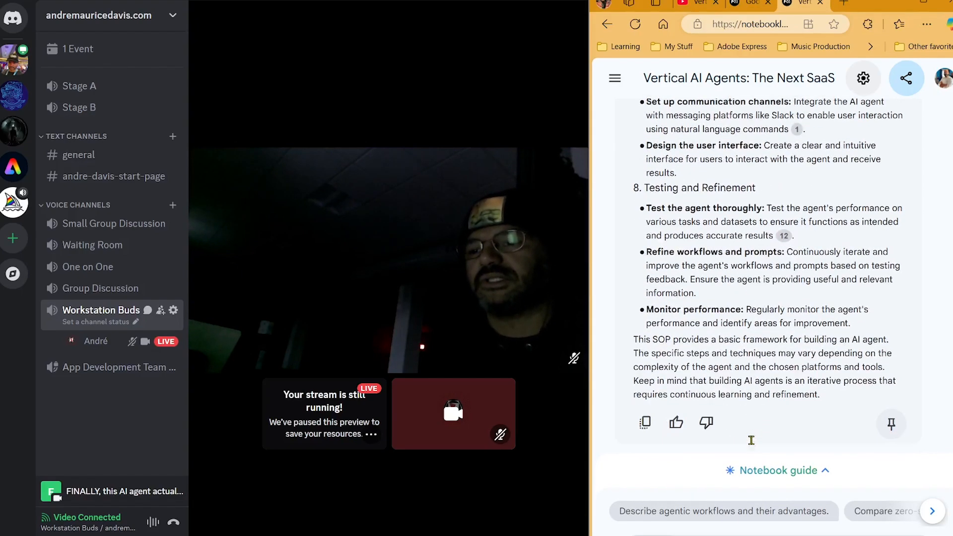
scroll(753, 443, "up", 15)
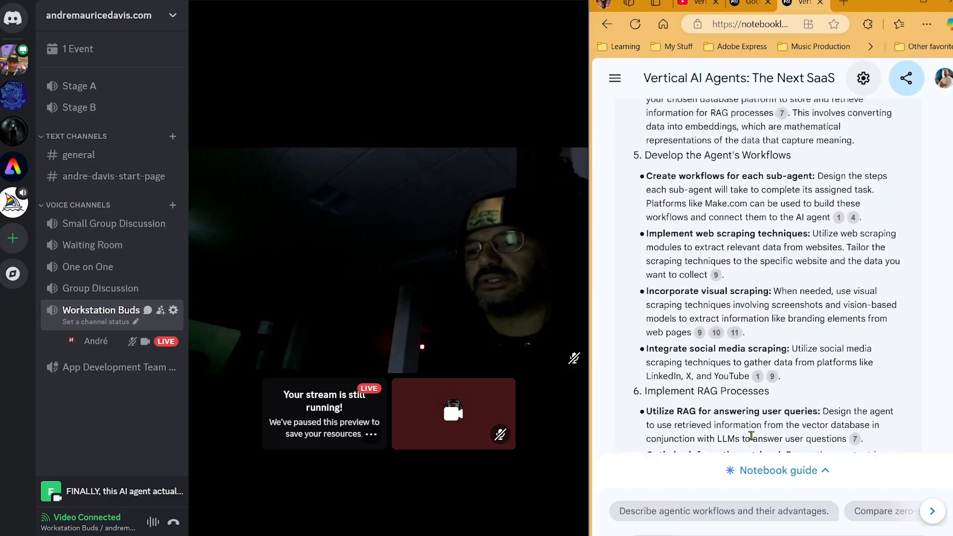
scroll(752, 435, "up", 6)
scroll(749, 435, "down", 4)
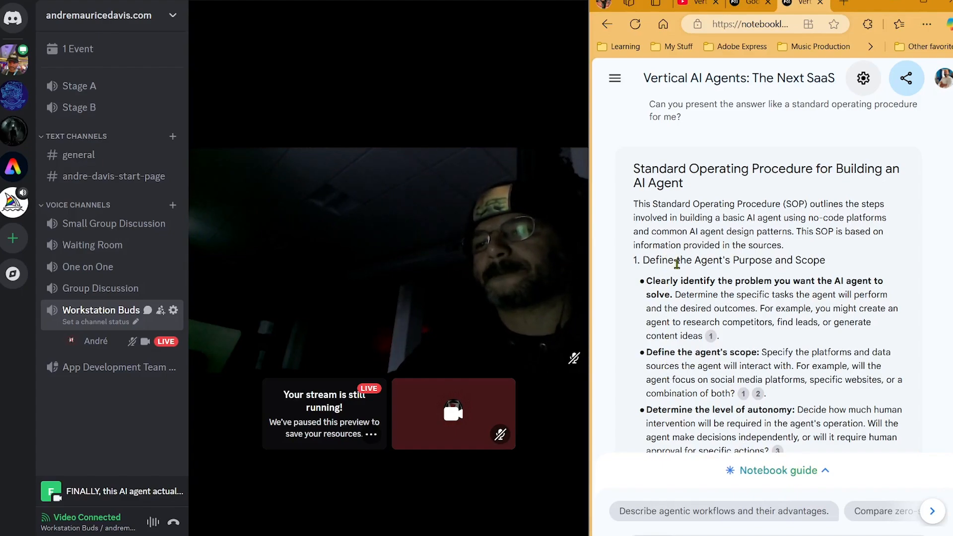
scroll(668, 300, "down", 1)
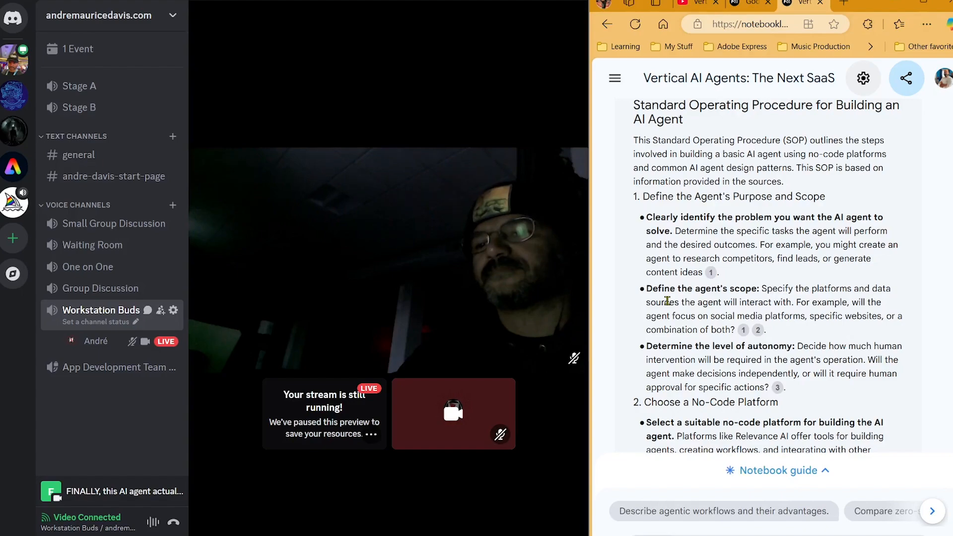
scroll(669, 300, "down", 2)
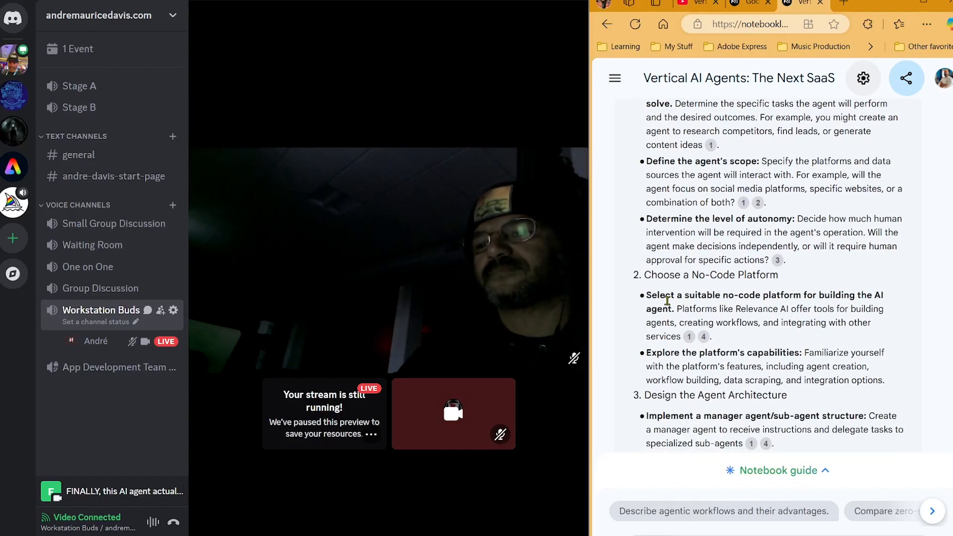
scroll(668, 301, "down", 1)
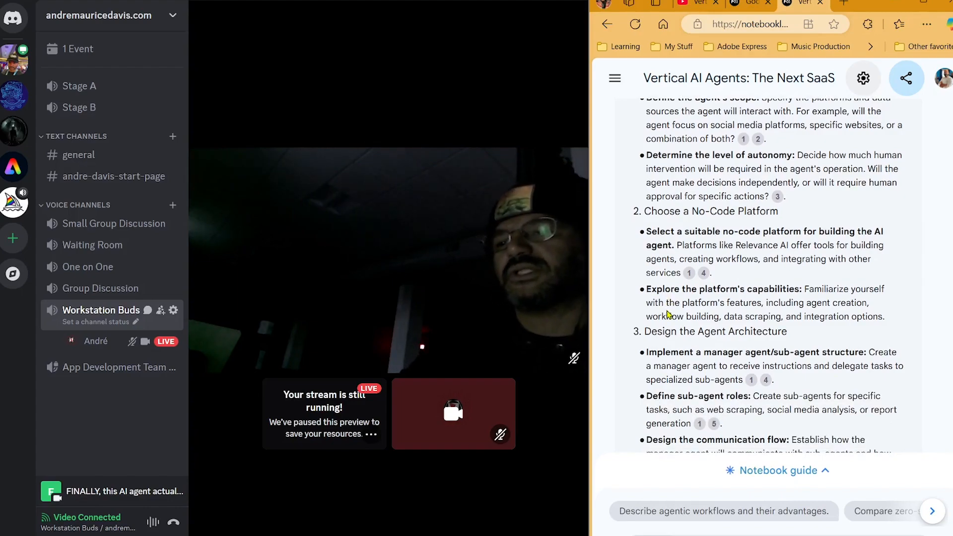
scroll(668, 314, "down", 1)
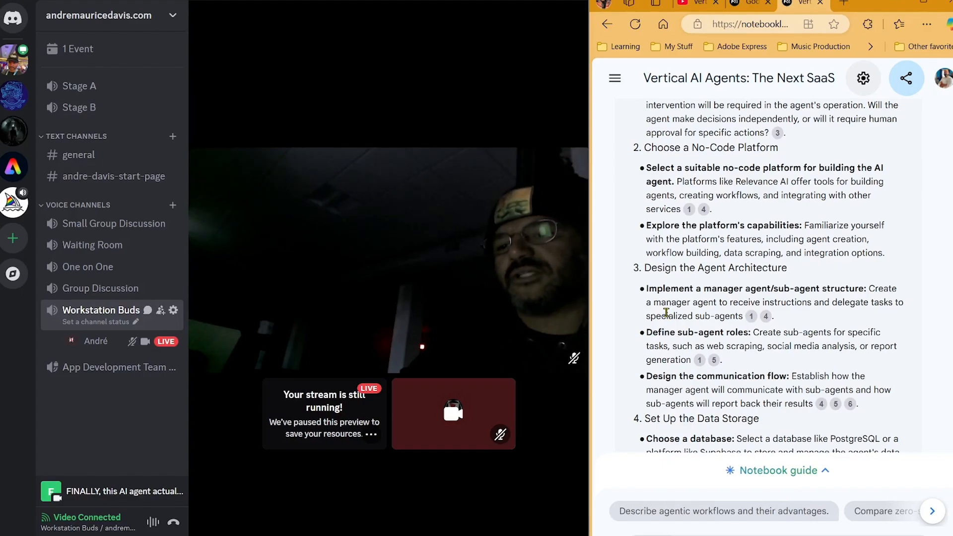
scroll(666, 313, "down", 1)
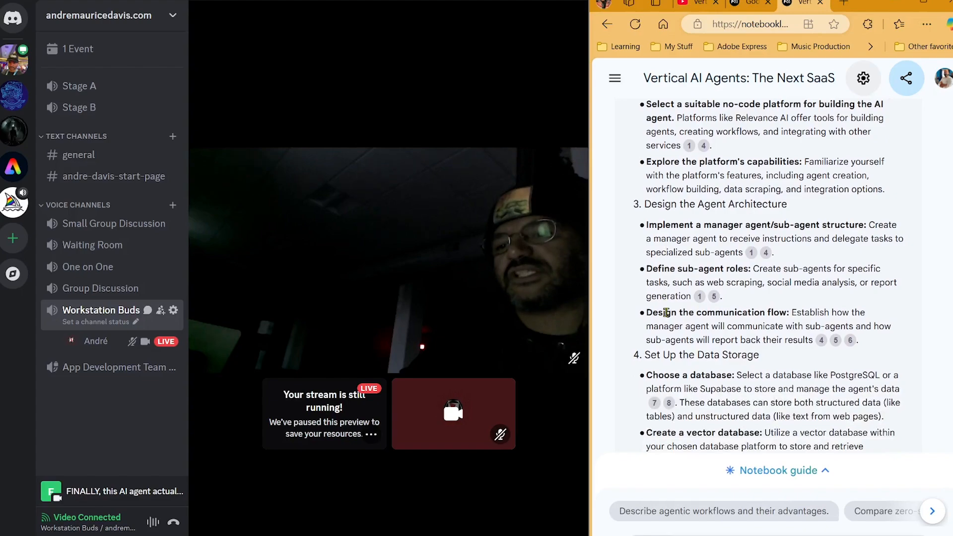
scroll(667, 313, "down", 1)
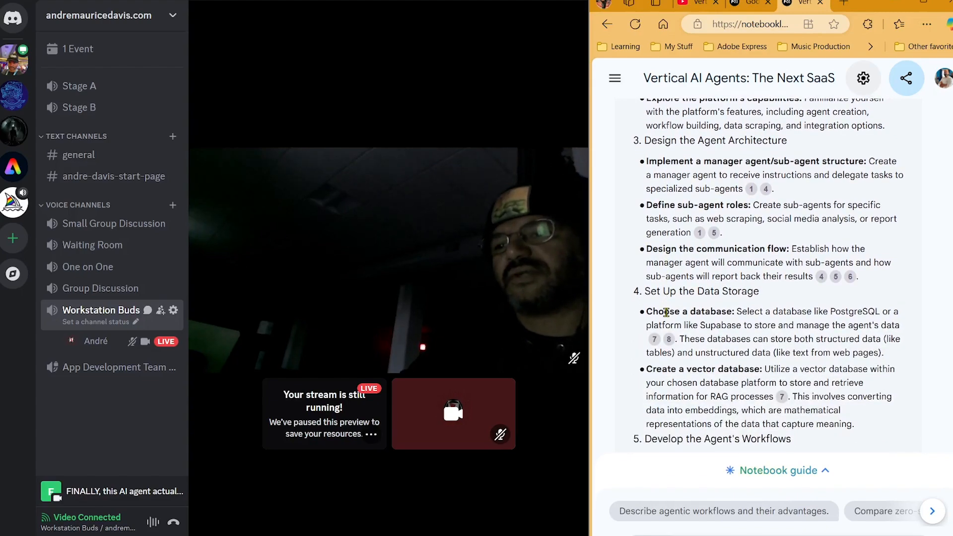
scroll(667, 313, "down", 1)
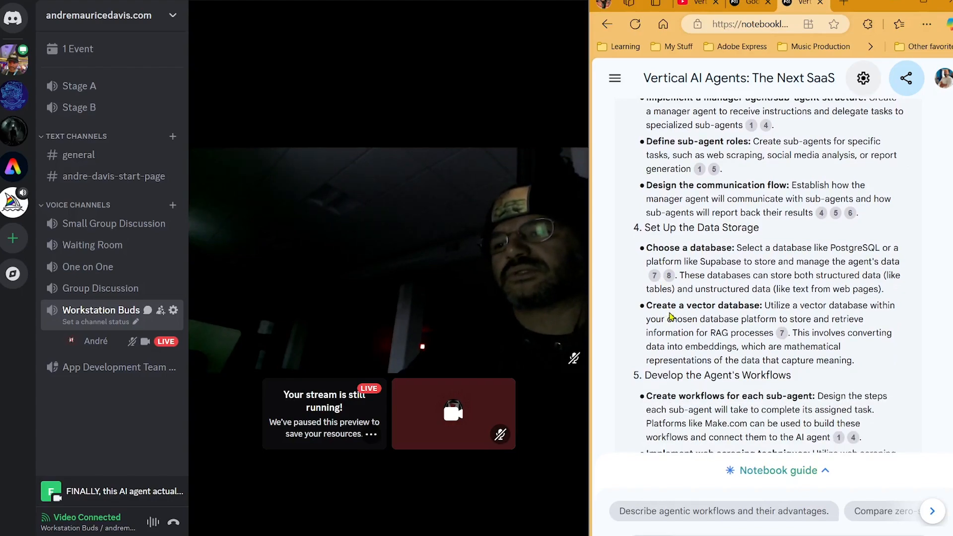
scroll(671, 315, "down", 1)
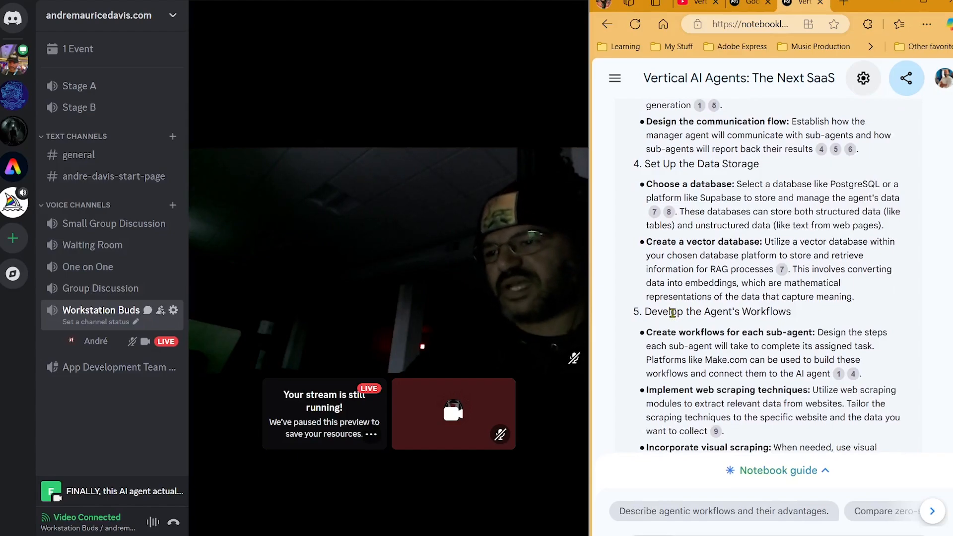
scroll(674, 313, "down", 1)
scroll(674, 314, "down", 1)
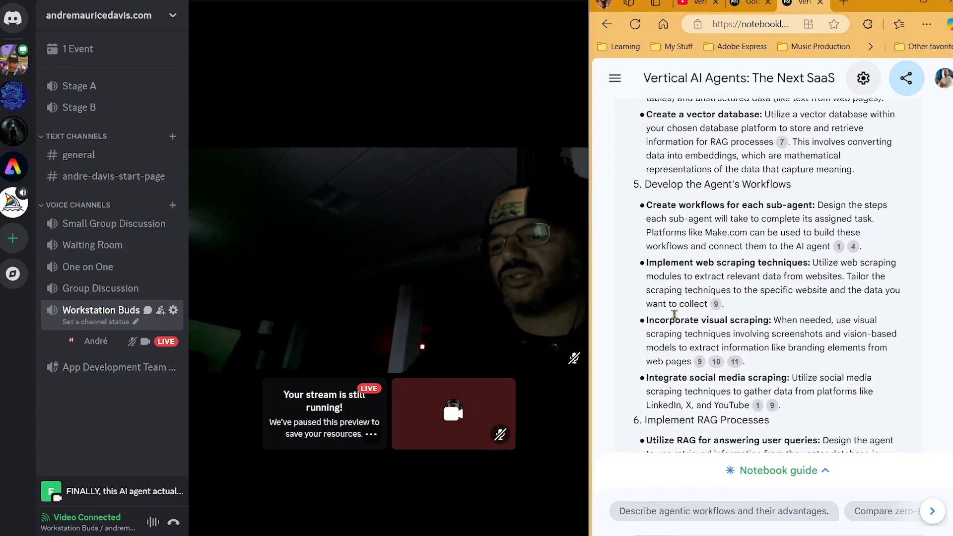
scroll(675, 318, "down", 2)
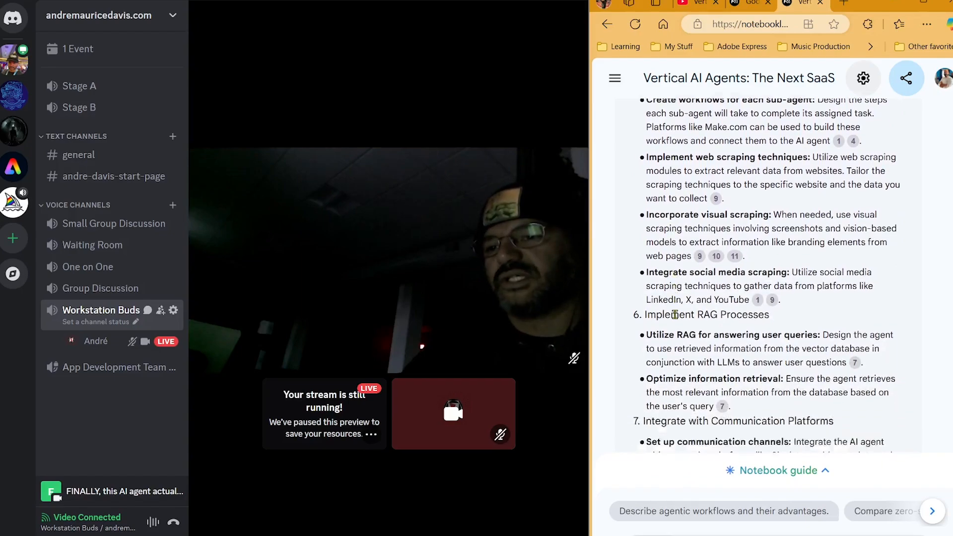
scroll(675, 315, "down", 1)
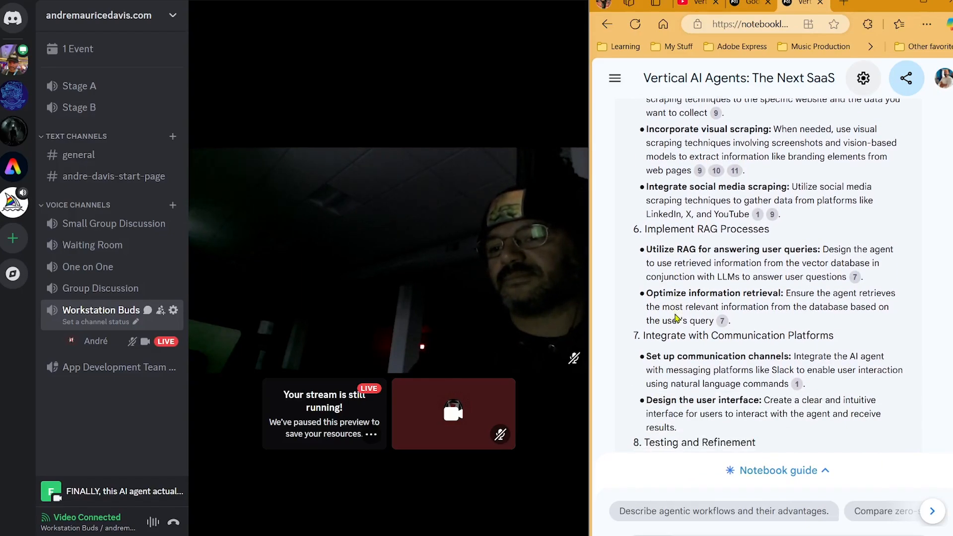
scroll(676, 318, "up", 11)
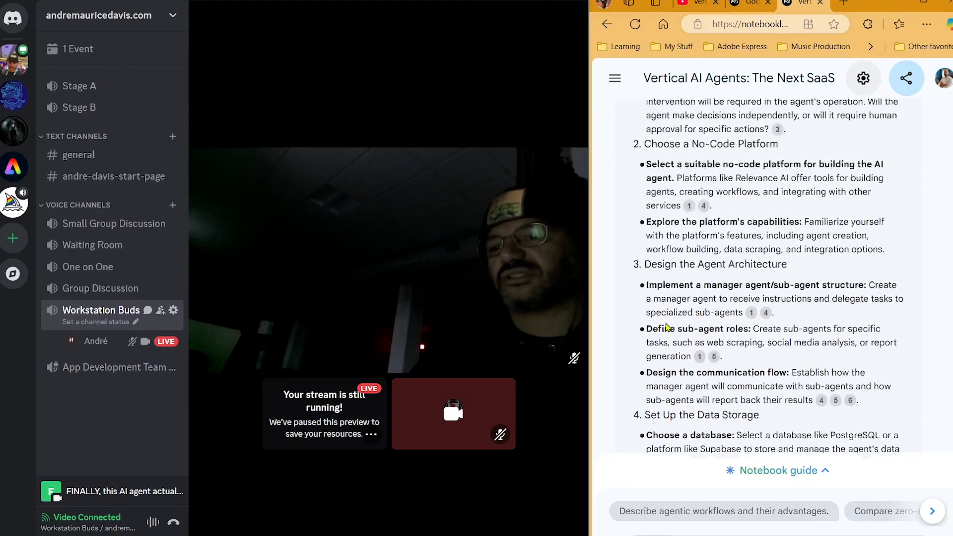
scroll(667, 327, "up", 6)
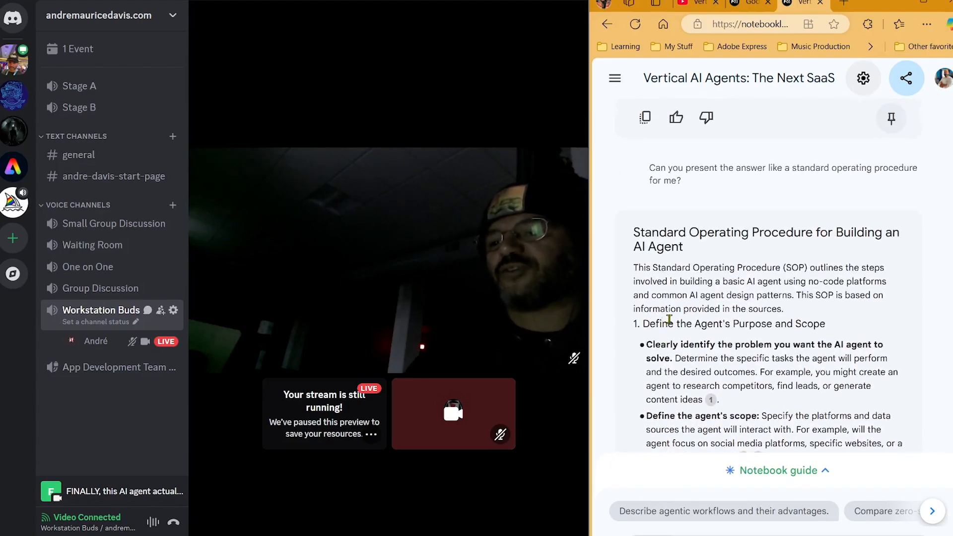
Skim the Standard Operating Procedure from the agent's purpose to its workflows, and go back to the earlier answer's points on scraping and databases.
scroll(670, 318, "down", 1)
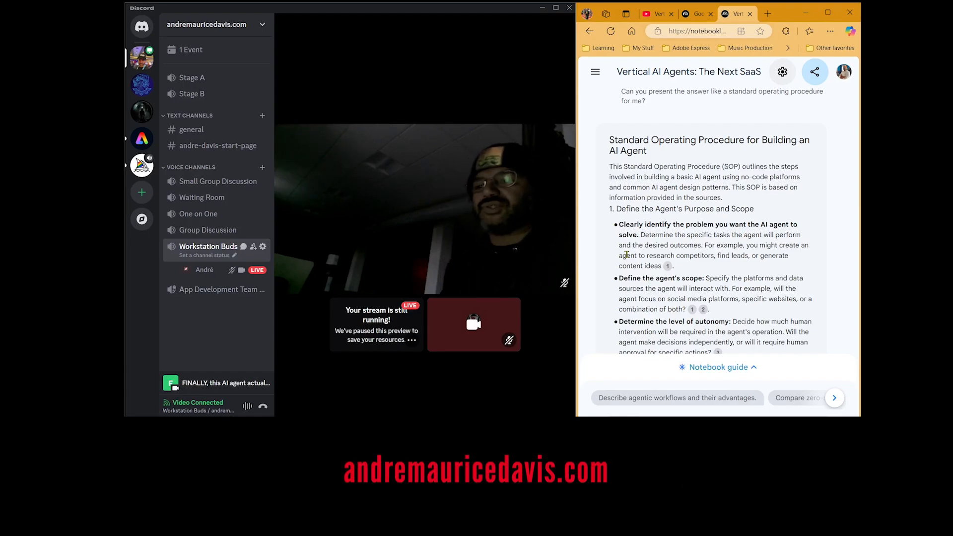
scroll(754, 276, "down", 5)
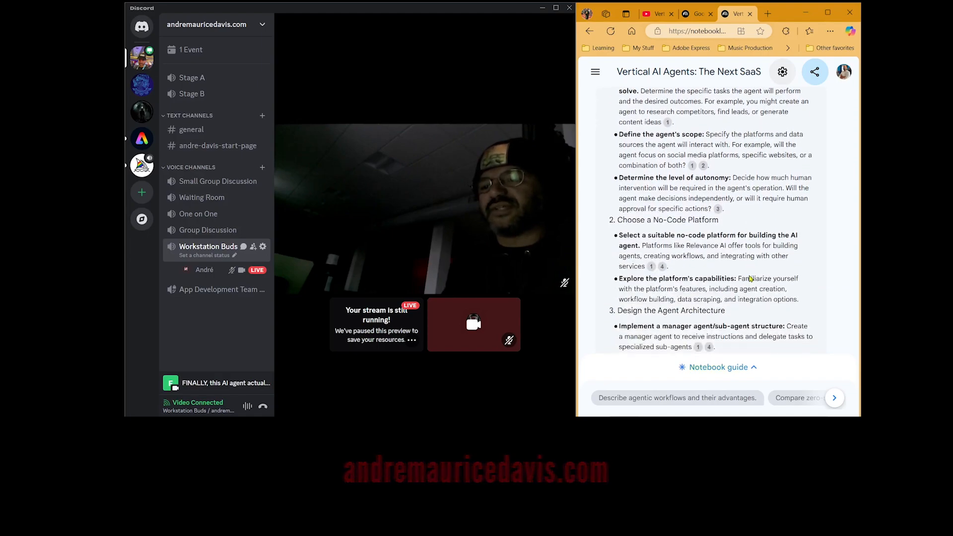
scroll(744, 288, "down", 3)
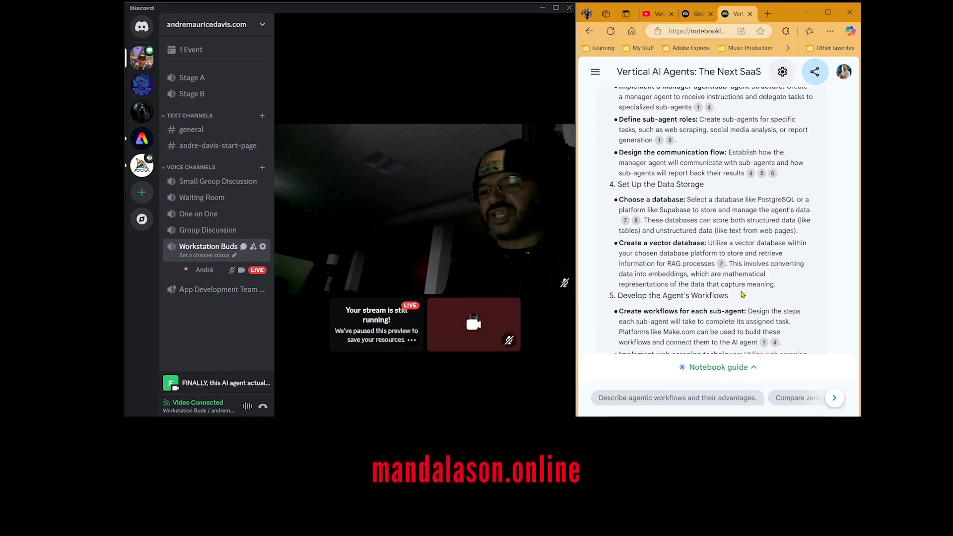
scroll(743, 288, "up", 1)
scroll(738, 282, "up", 5)
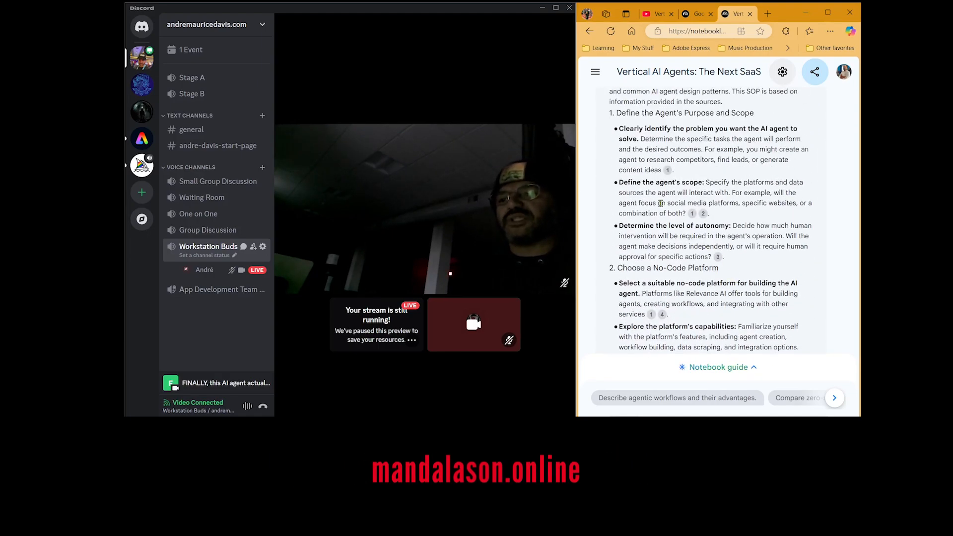
scroll(645, 268, "up", 5)
scroll(641, 208, "down", 12)
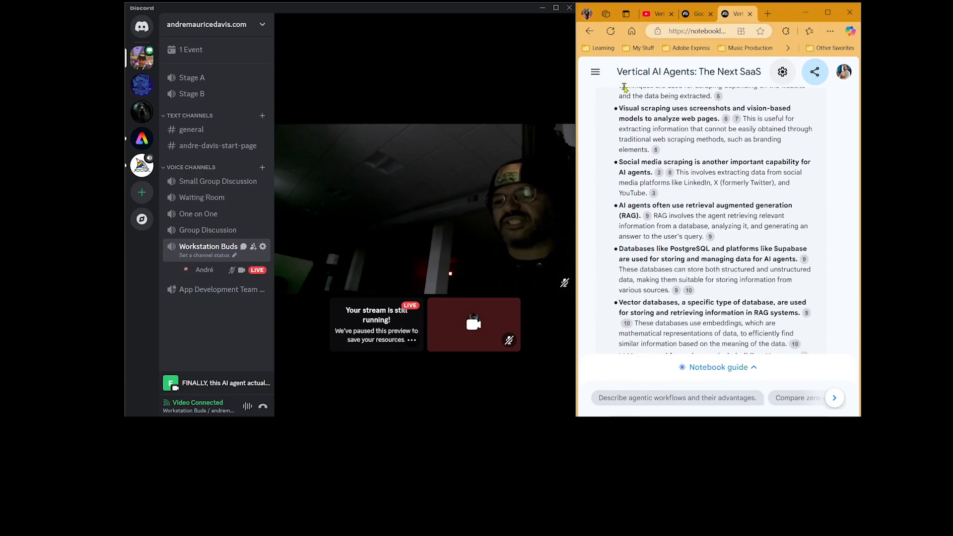
Open the notebook guide above the chat to bring up the Audio Overview and summary.
left_click(598, 75)
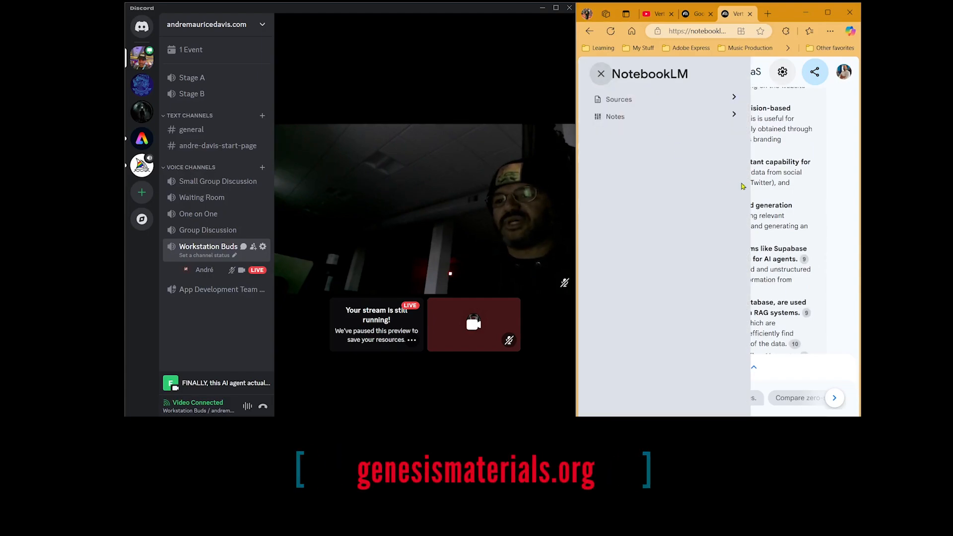
left_click(833, 205)
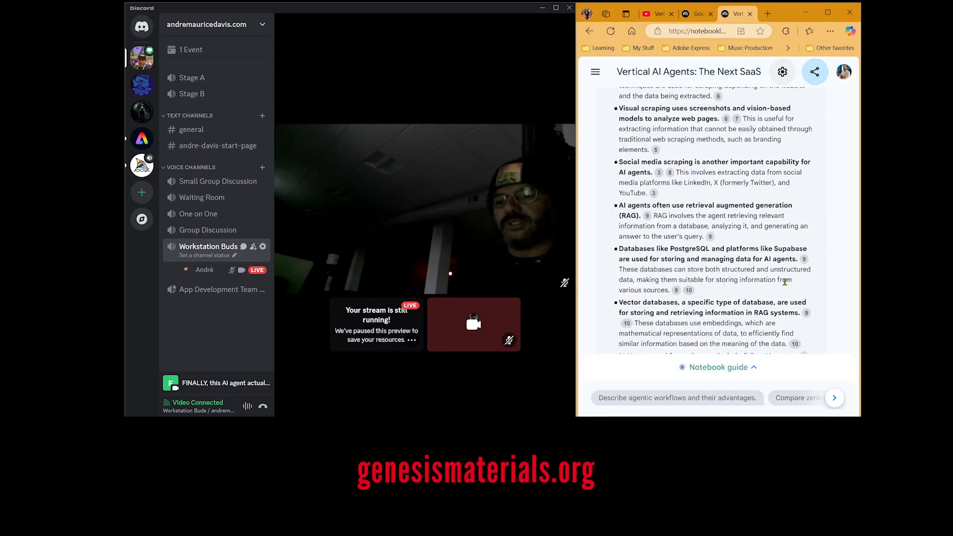
left_click(721, 367)
scroll(724, 367, "up", 3)
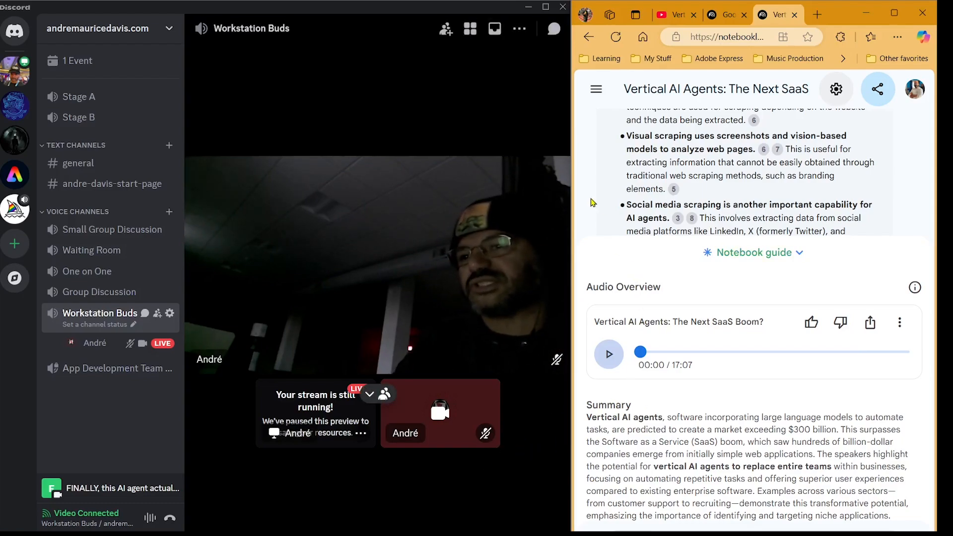
Check the notebook's sources list, and look through the notebook guide's summary and suggested questions.
left_click(598, 90)
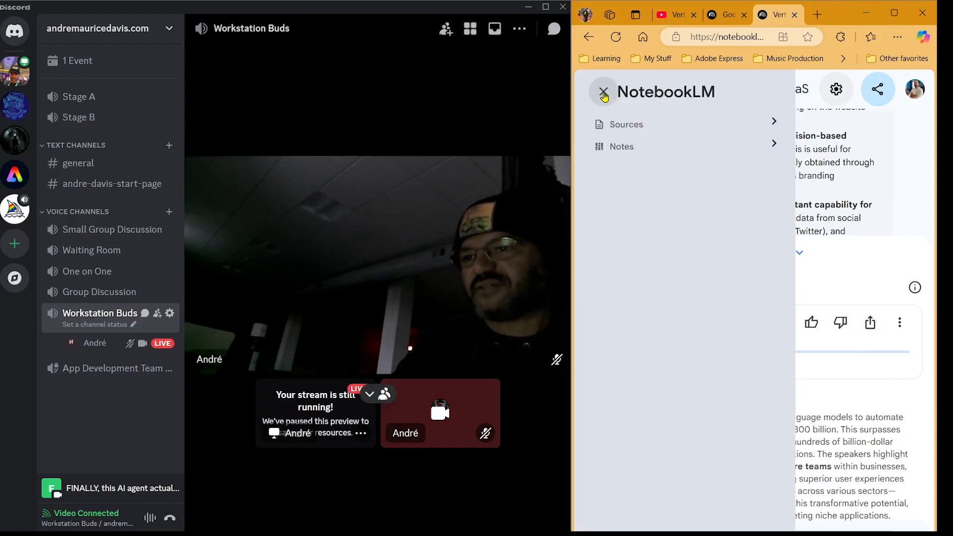
left_click(637, 125)
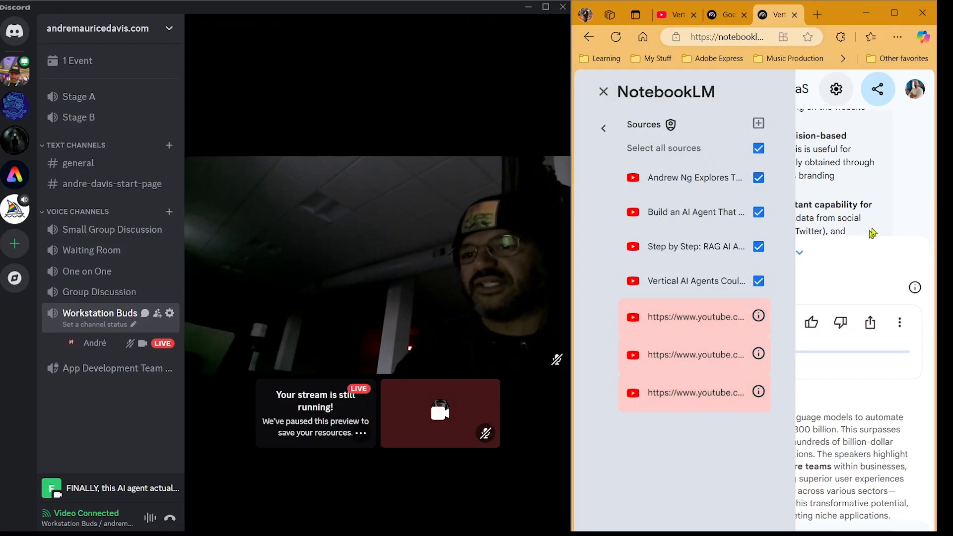
left_click(904, 190)
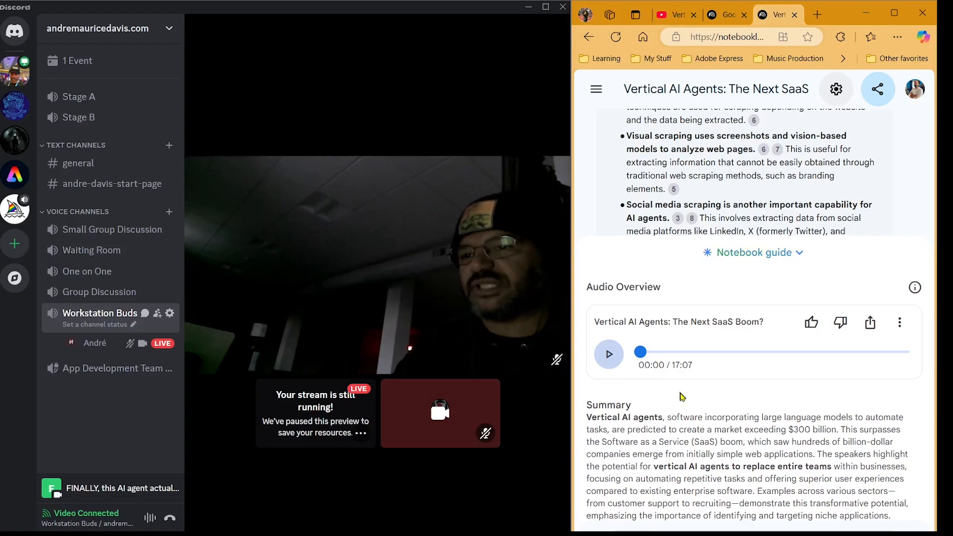
scroll(720, 323, "down", 5)
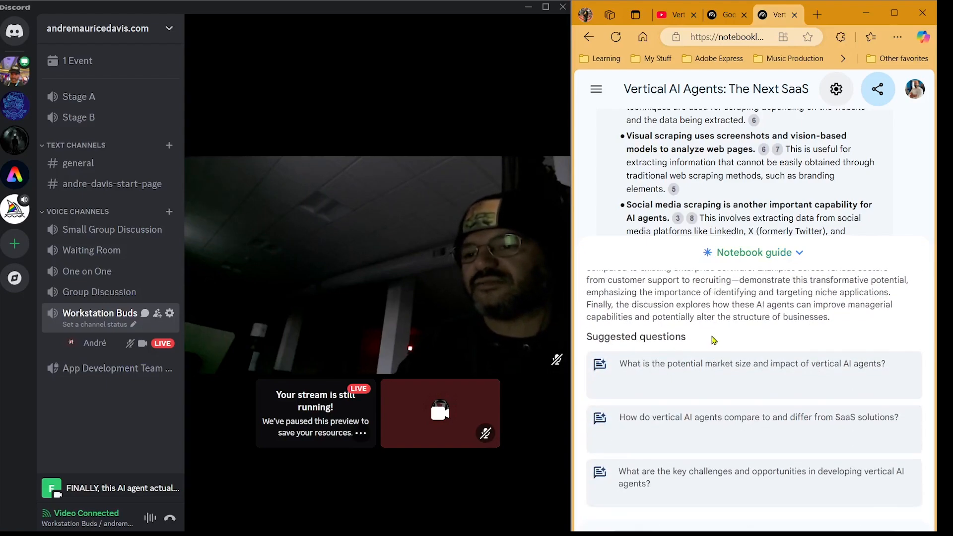
scroll(712, 341, "up", 5)
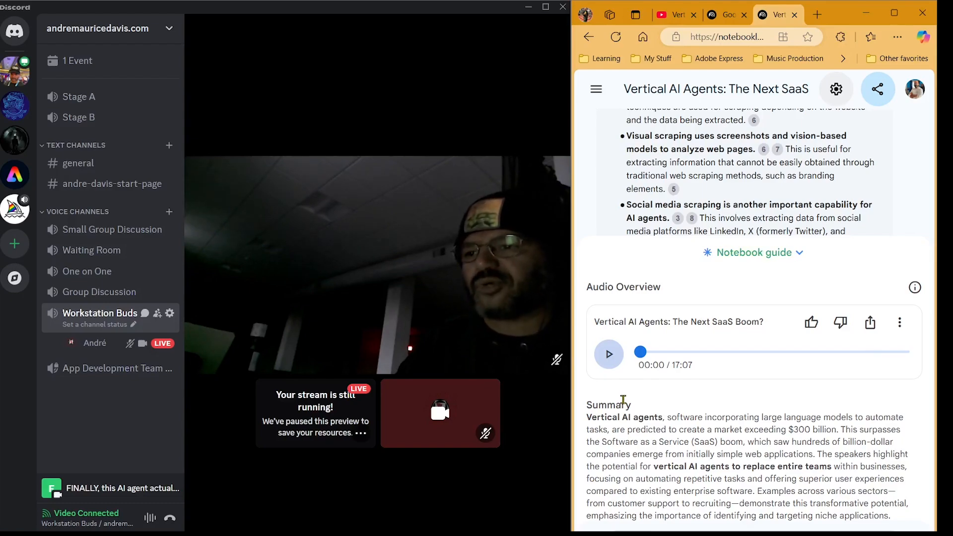
Listen to the opening minute of the Audio Overview, and play a further stretch at 2.0x speed before pausing it.
left_click(610, 355)
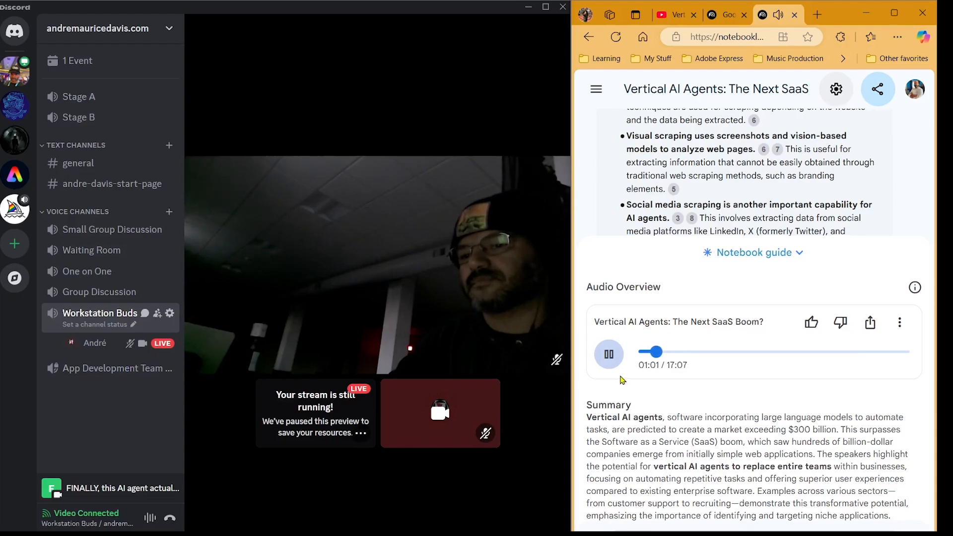
left_click(609, 354)
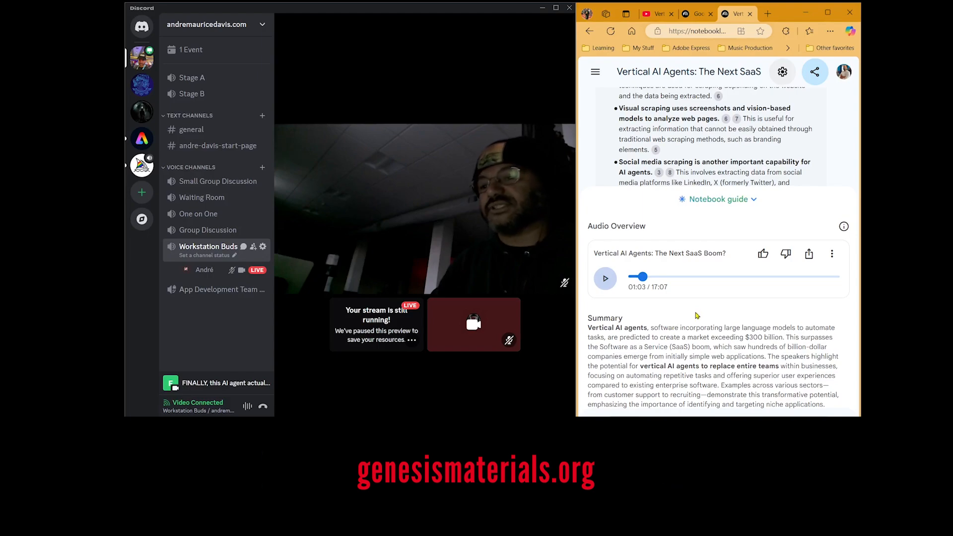
left_click(832, 256)
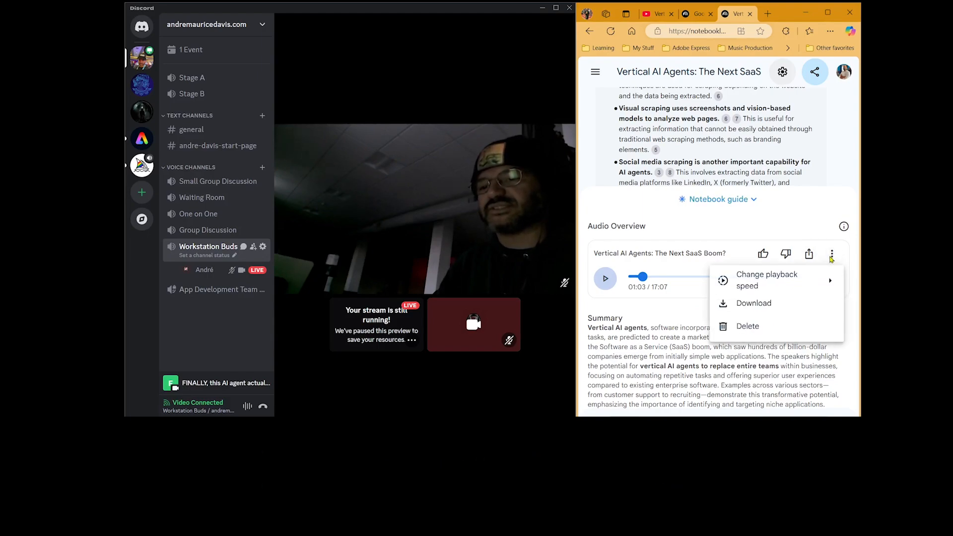
mouse_move(829, 279)
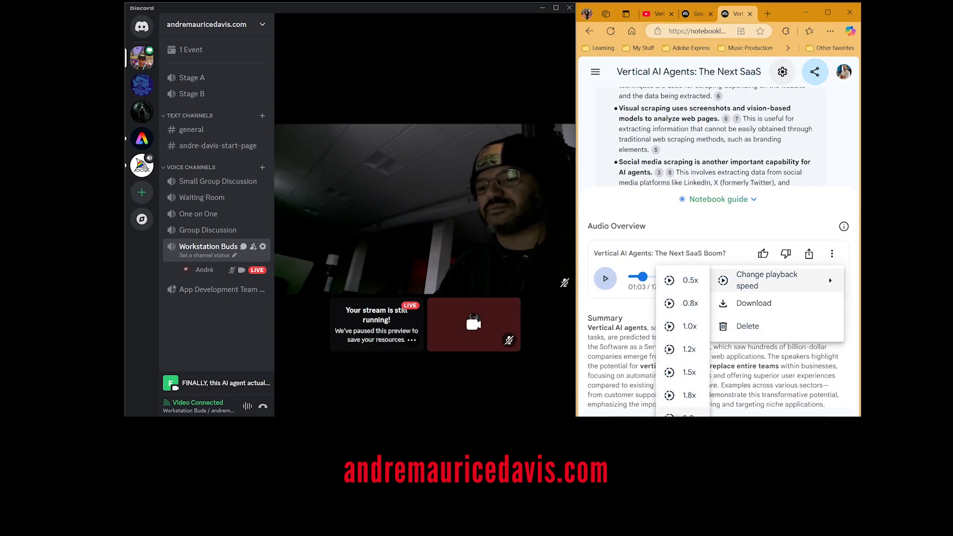
left_click(677, 418)
left_click(606, 287)
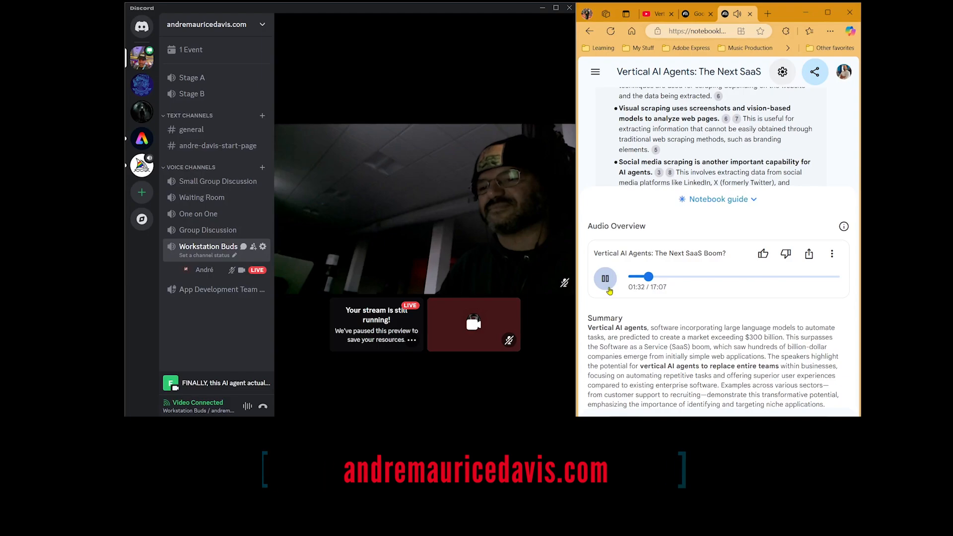
left_click(608, 287)
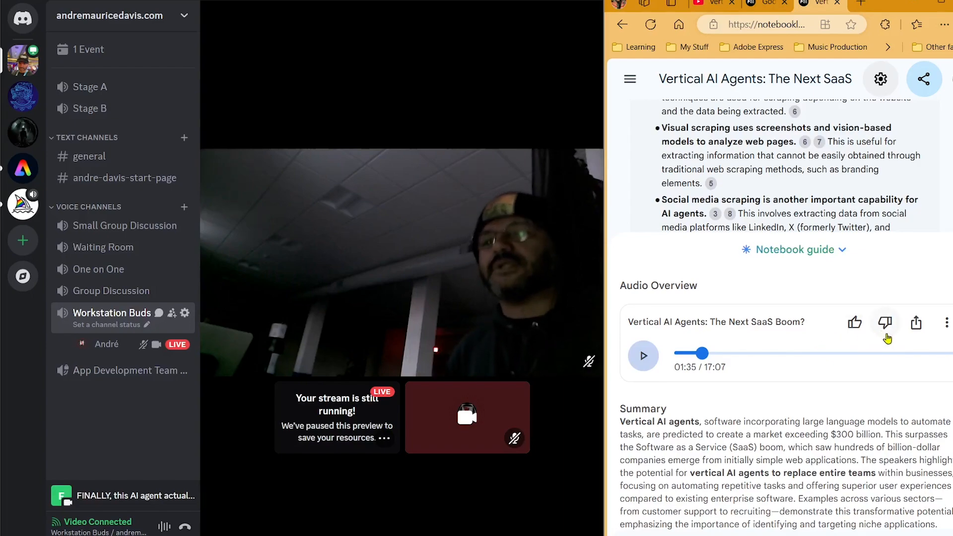
Set the Audio Overview's playback speed to 0.5x and listen to a short stretch of it.
left_click(947, 323)
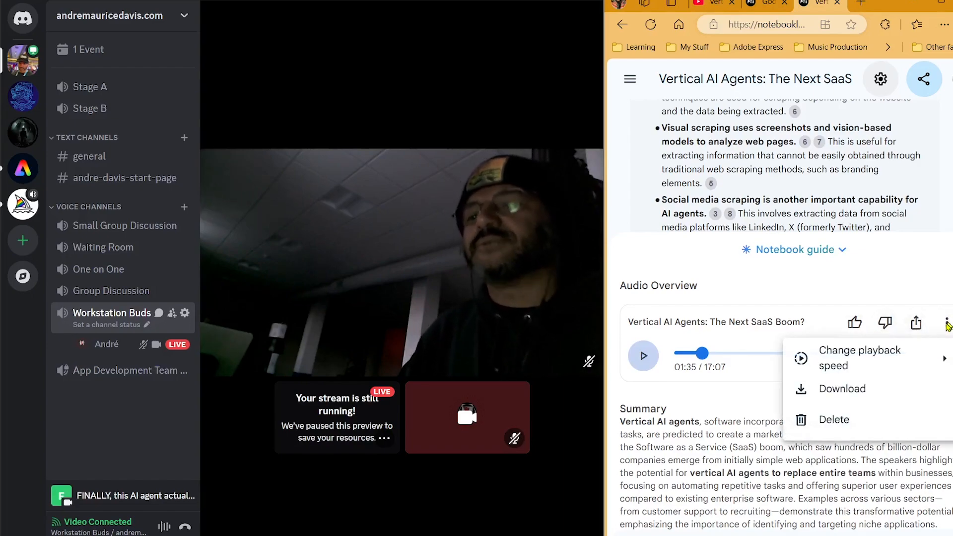
mouse_move(802, 362)
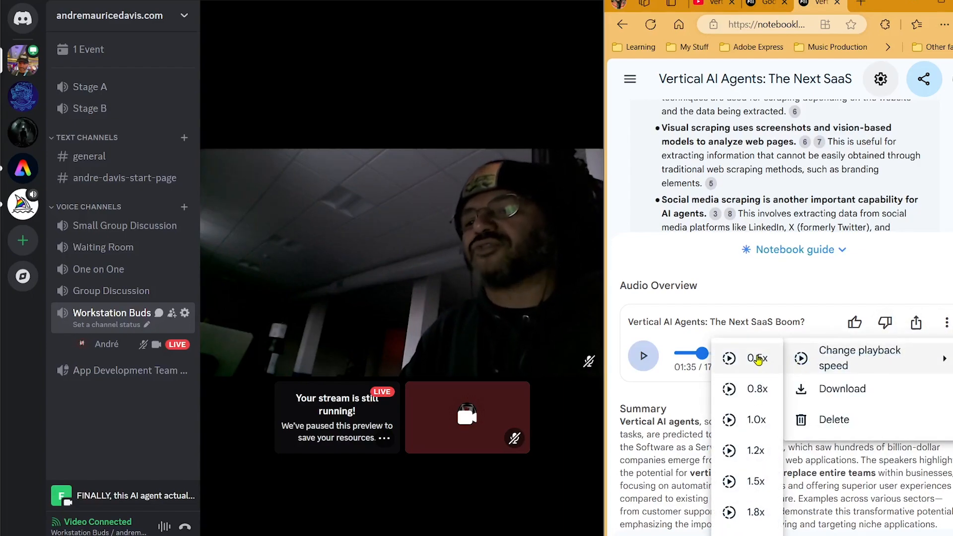
left_click(755, 358)
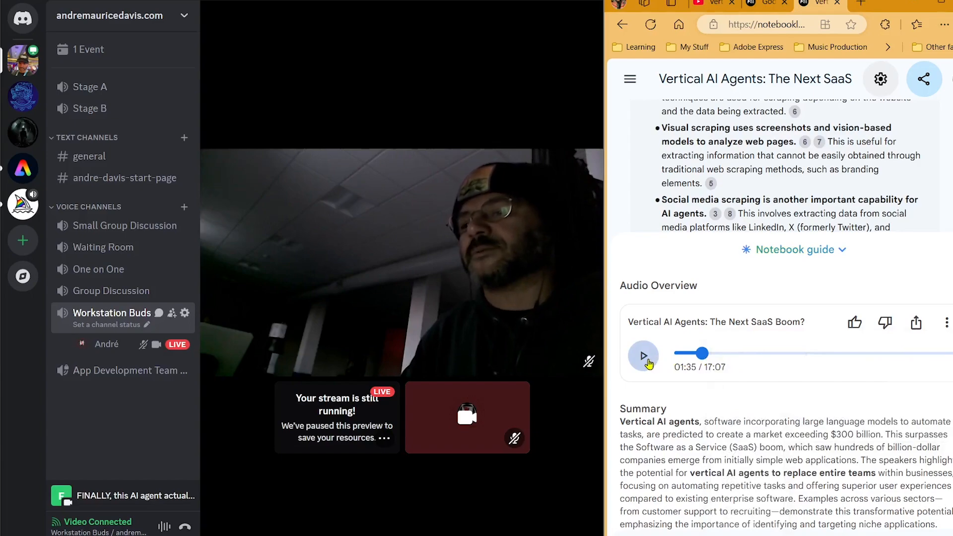
left_click(646, 362)
left_click(646, 366)
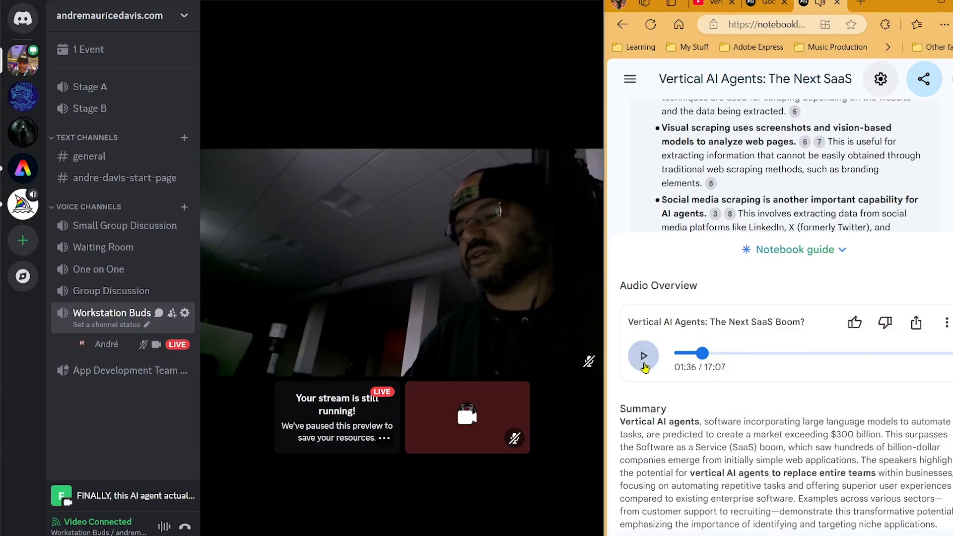
left_click(644, 367)
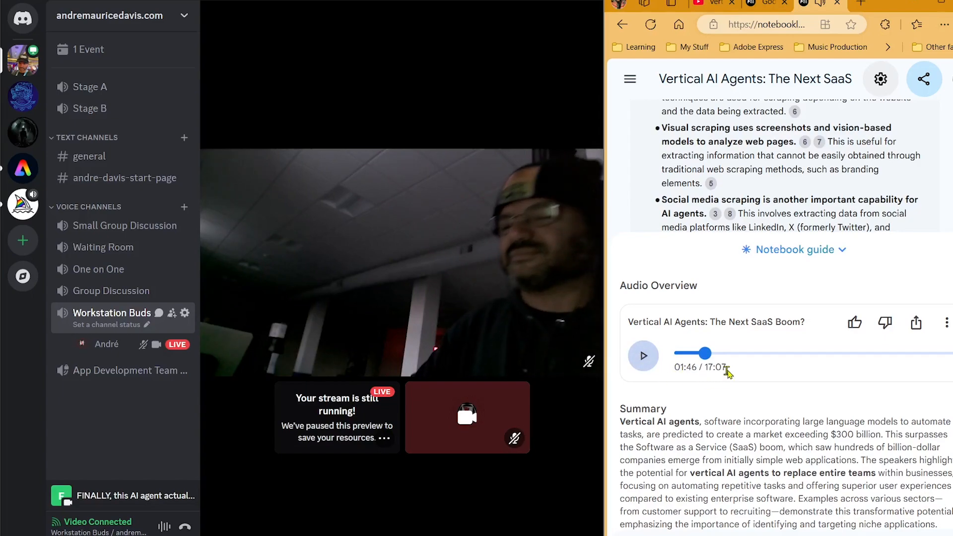
Set the Audio Overview's playback speed to 2.0x, play it for a while and pause it.
left_click(946, 325)
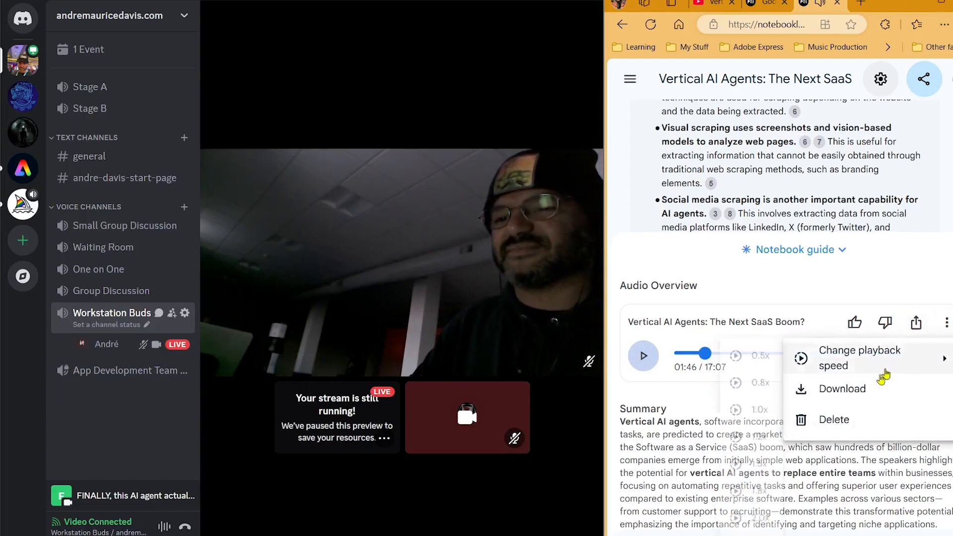
mouse_move(871, 357)
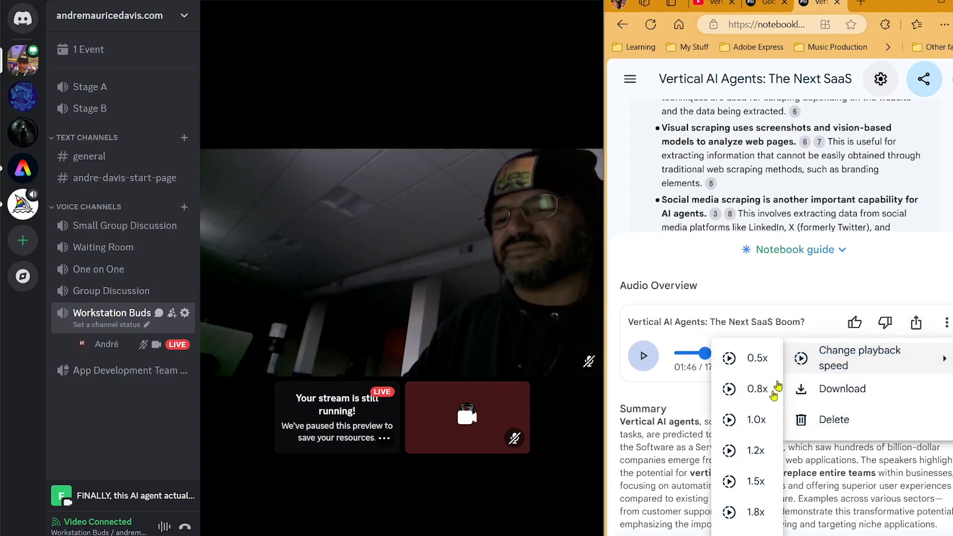
left_click(751, 534)
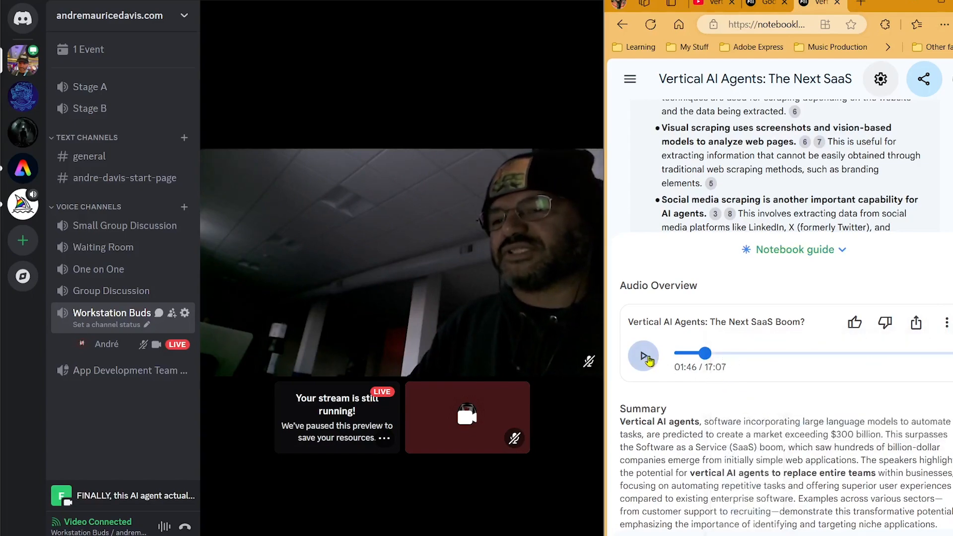
left_click(643, 357)
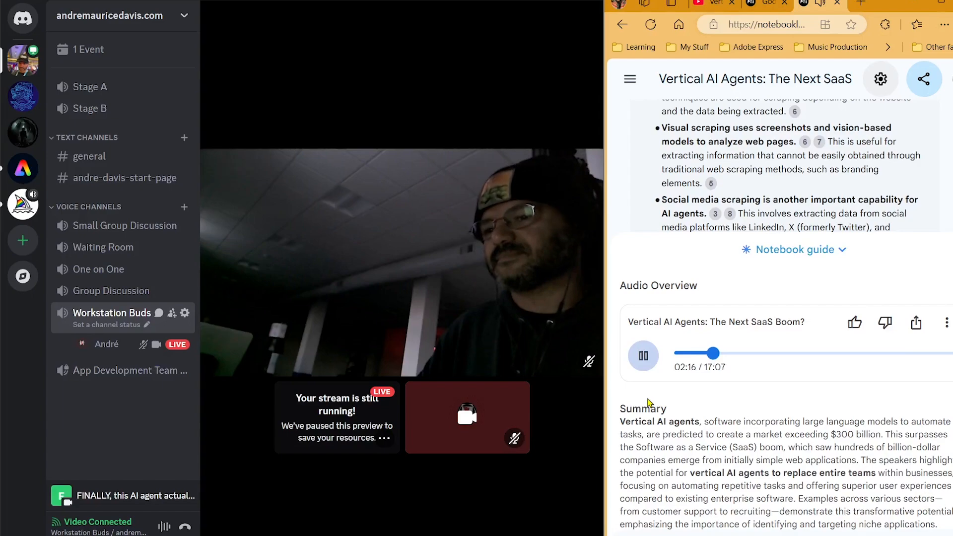
left_click(644, 356)
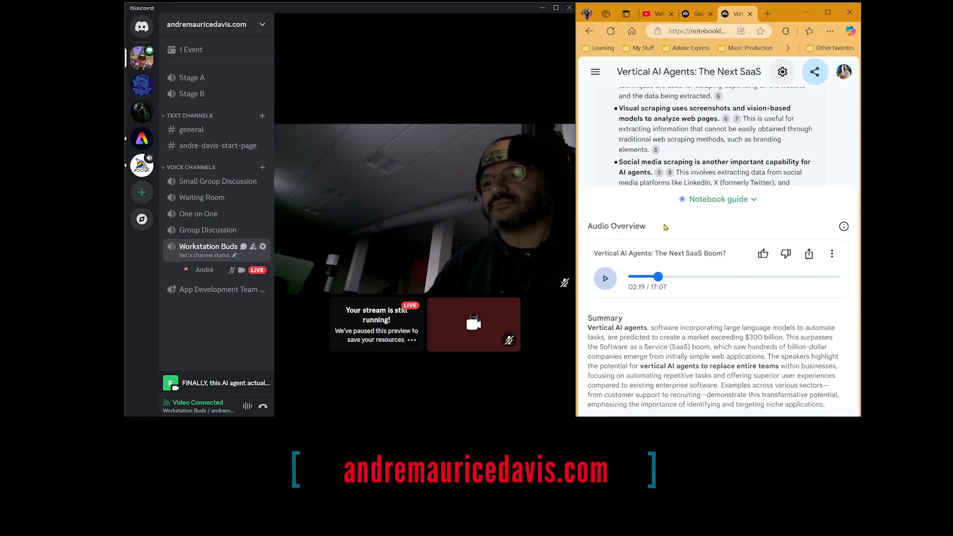
left_click(595, 74)
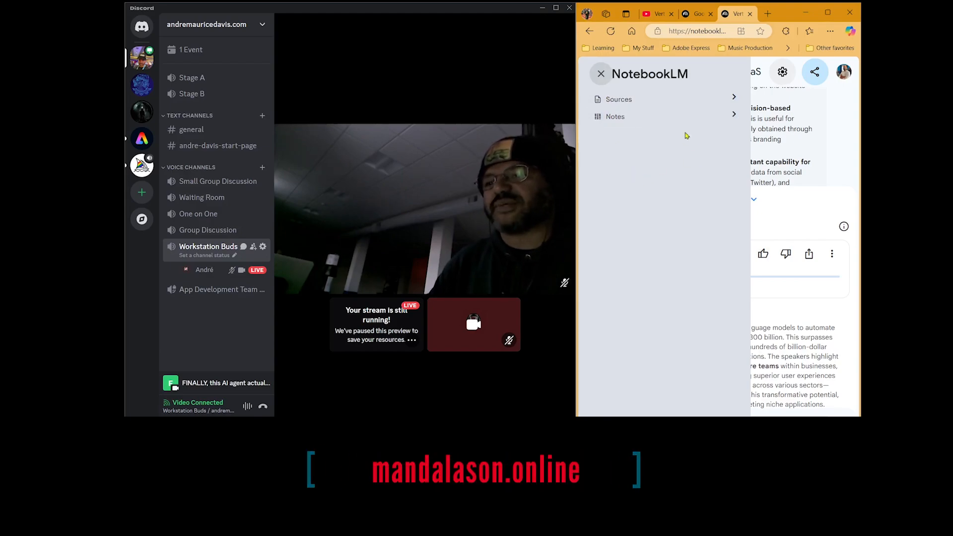
left_click(839, 139)
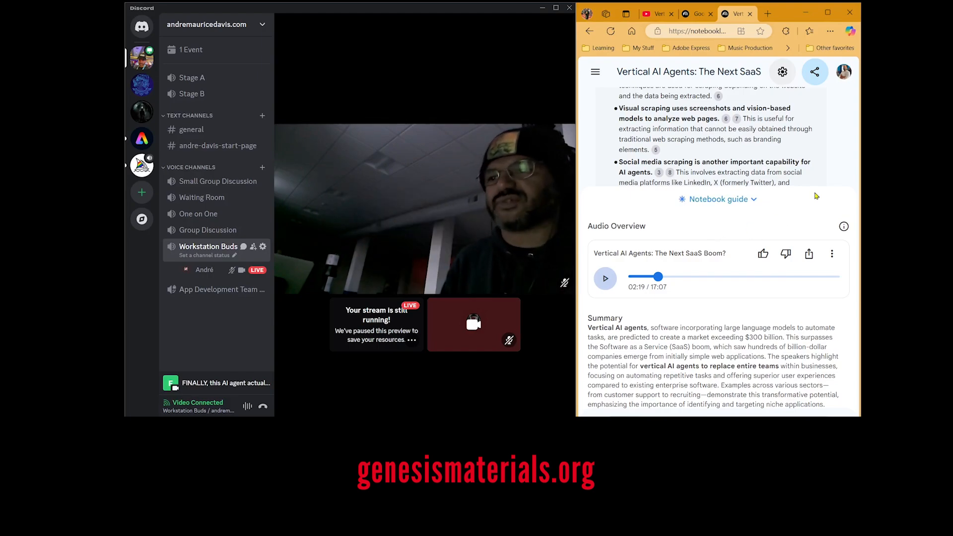
Copy the notebook's share link and post it in the Workstation Buds channel chat in Discord.
left_click(815, 73)
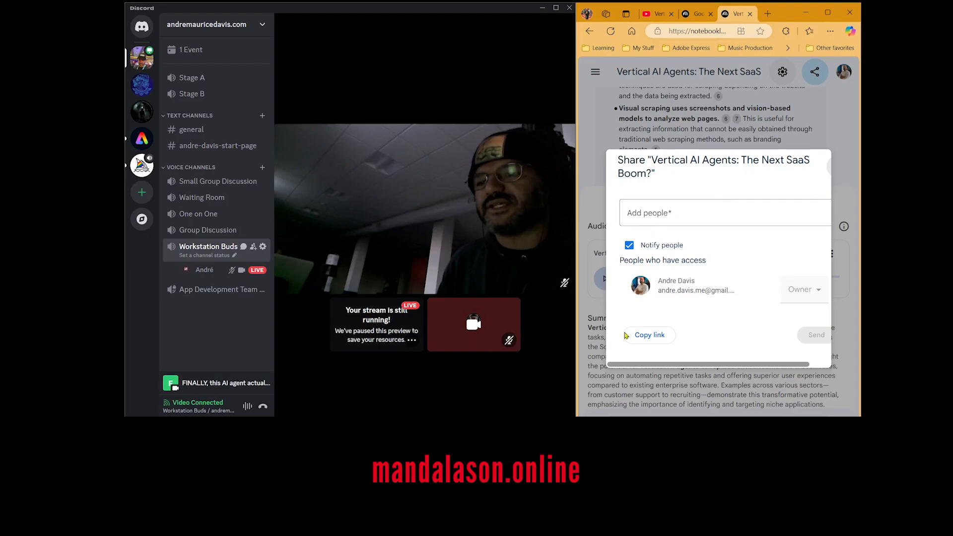
left_click_drag(645, 368, 620, 369)
left_click(644, 336)
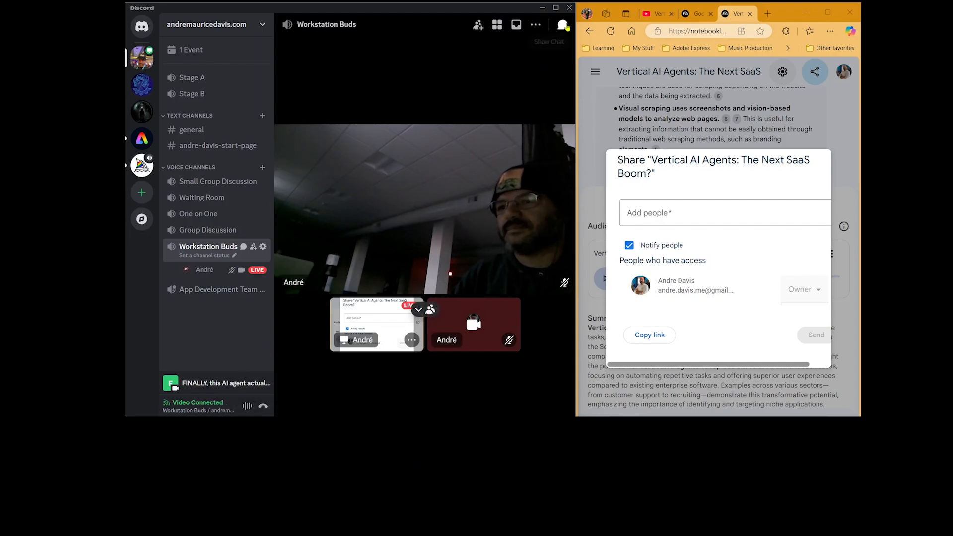
left_click(549, 24)
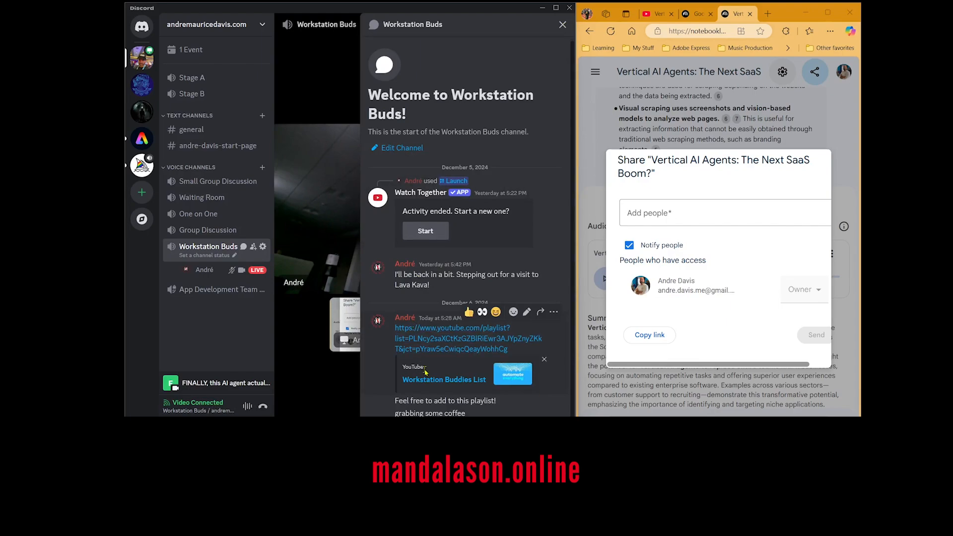
key("ctrl+v")
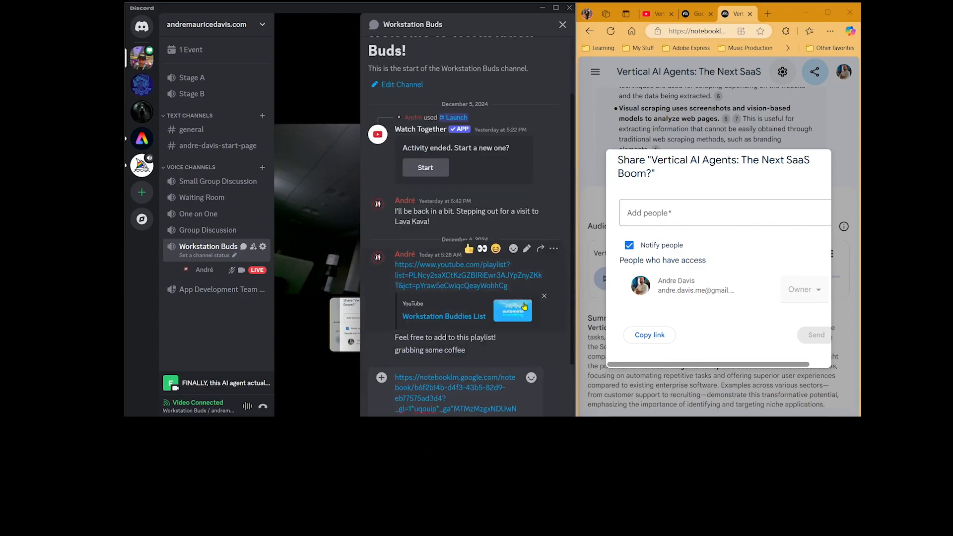
key("Return")
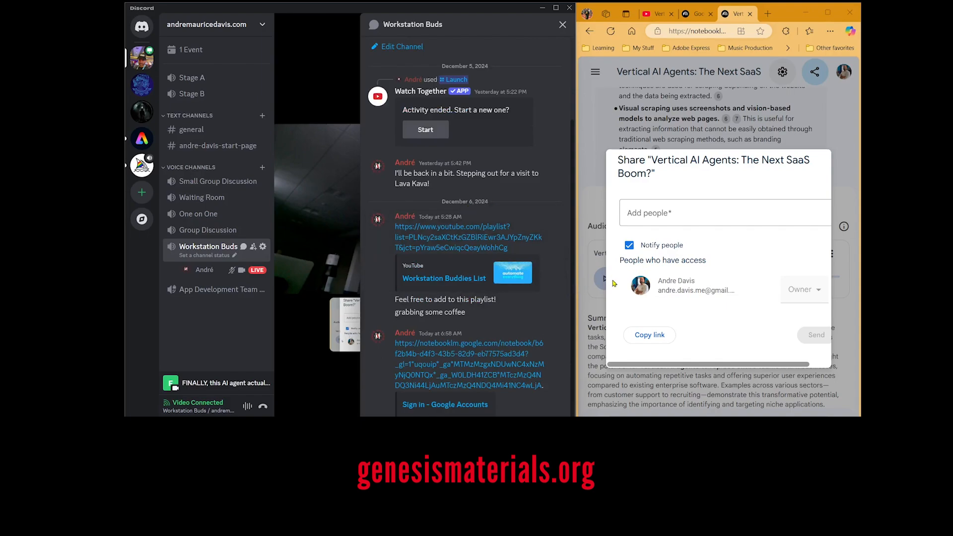
Close the notebook, reopen it from the link posted in the Discord chat, and look through its notebook guide's summary and suggested questions.
left_click(751, 14)
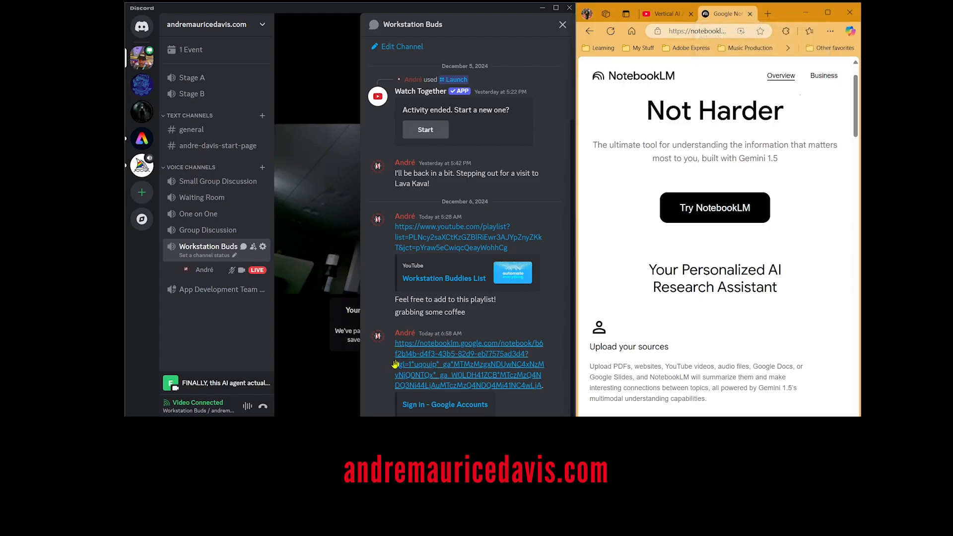
left_click(427, 369)
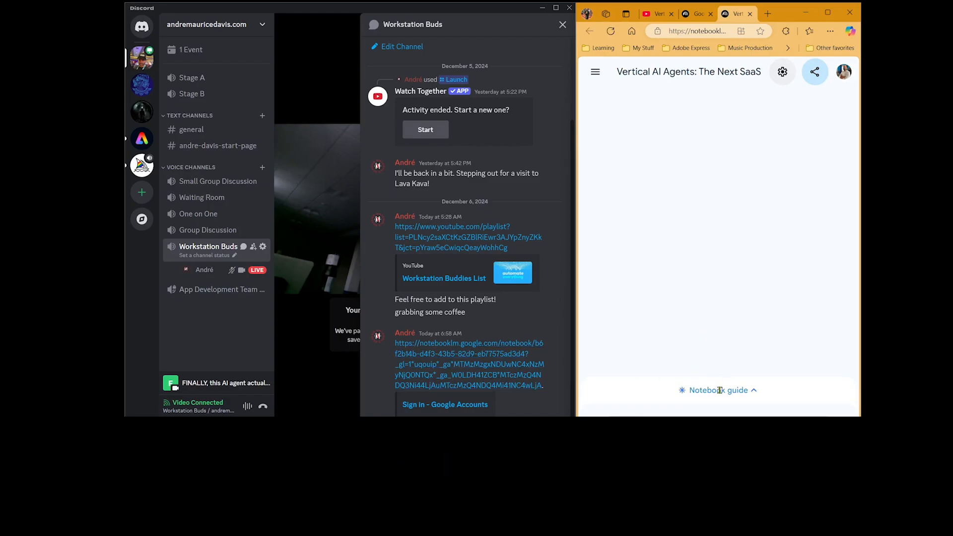
left_click(748, 393)
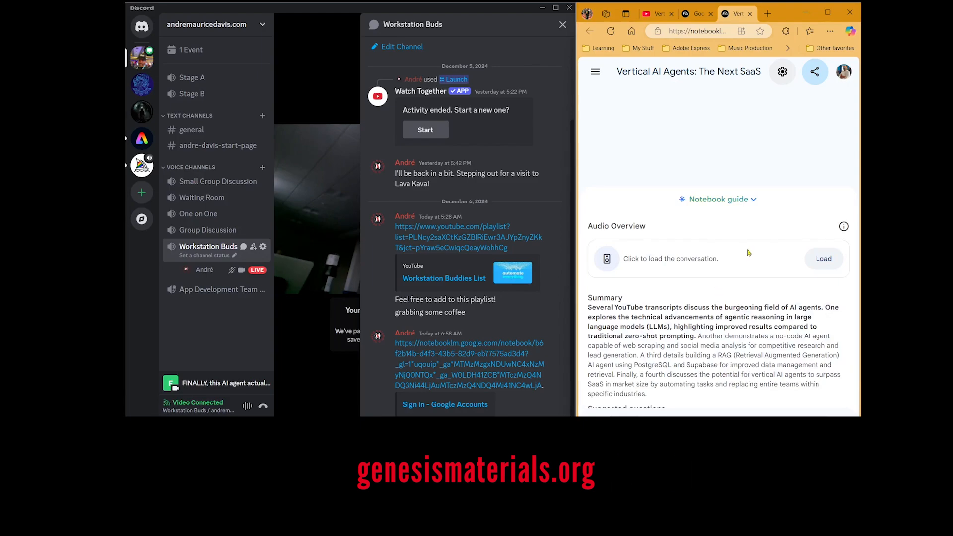
scroll(749, 253, "down", 3)
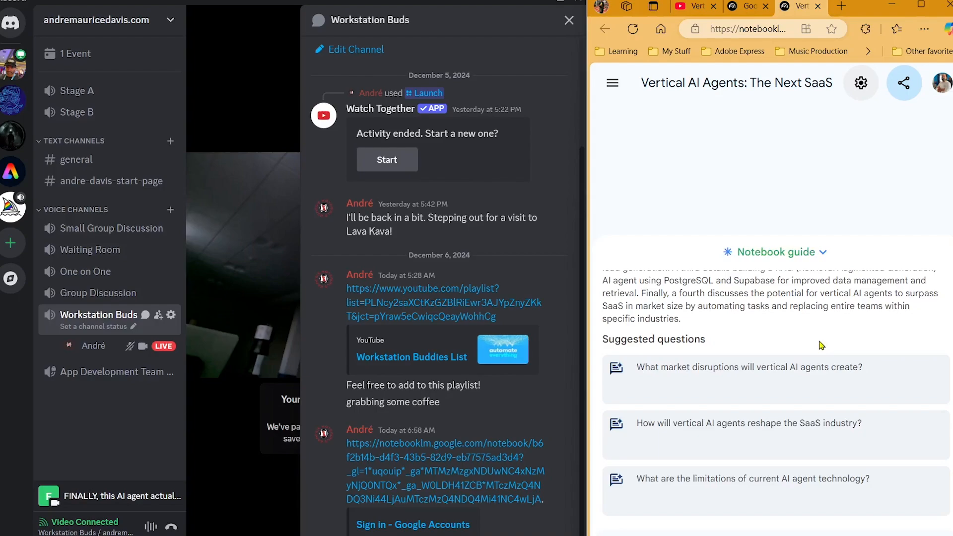
scroll(822, 345, "up", 3)
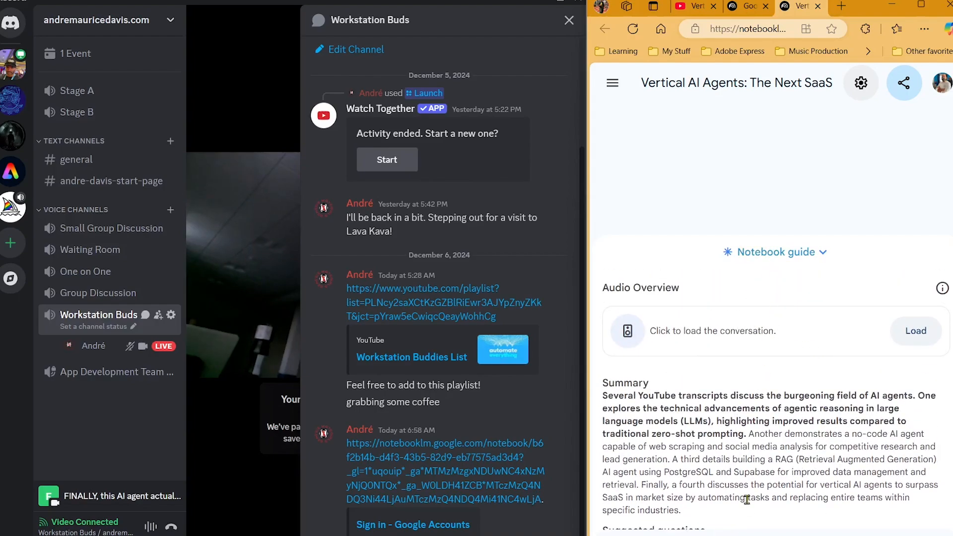
scroll(747, 499, "down", 3)
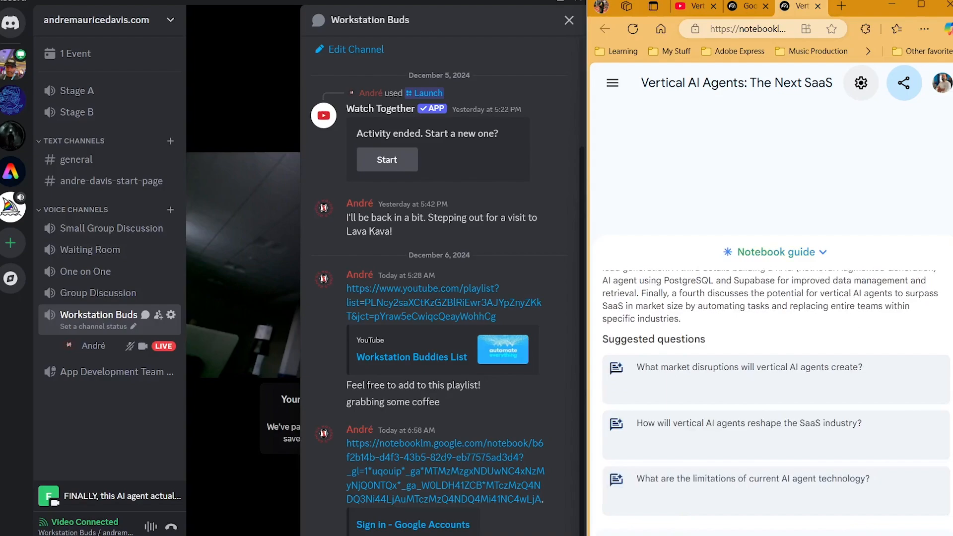
scroll(746, 492, "up", 3)
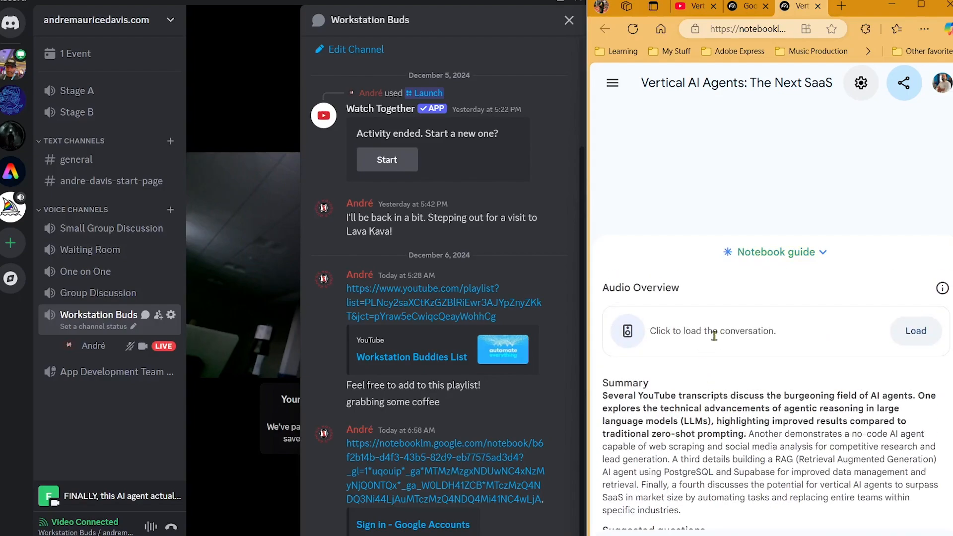
Follow NotebookLM's Discord invite from the notebook settings, join the NotebookLM server, and close the leftover invite page.
left_click(861, 84)
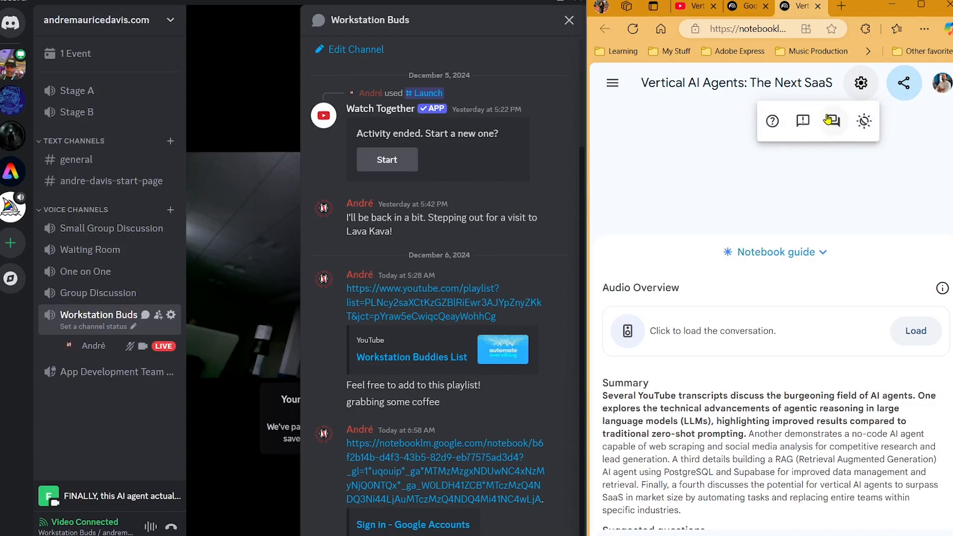
left_click(830, 120)
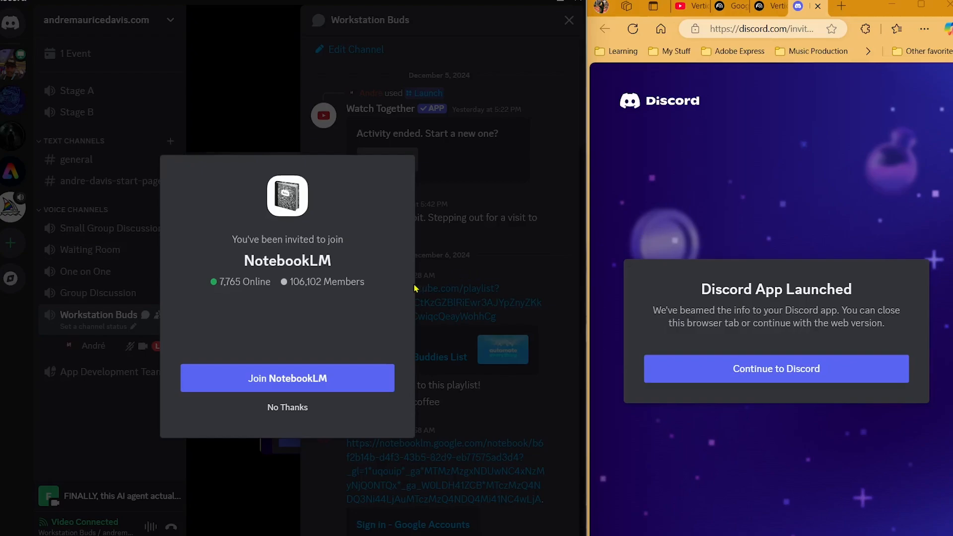
left_click(300, 379)
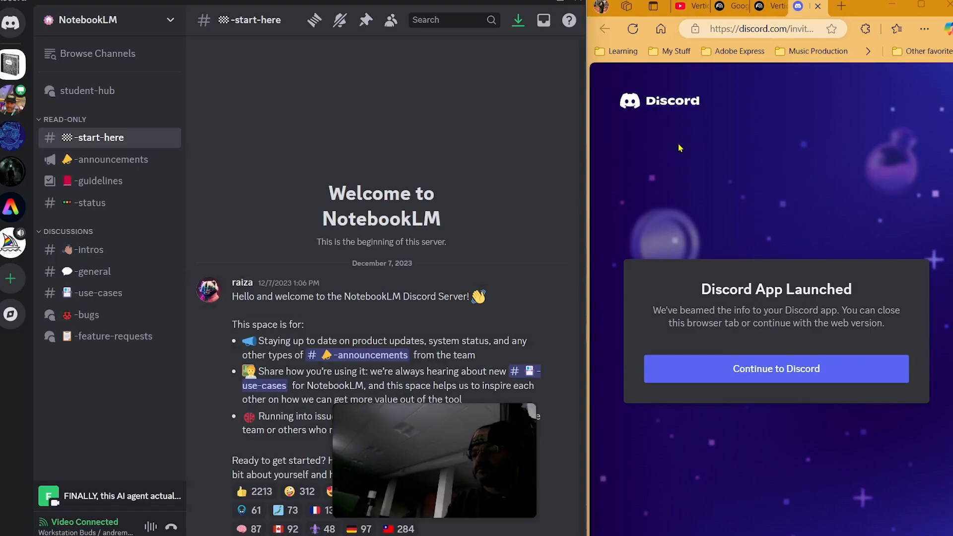
left_click(818, 6)
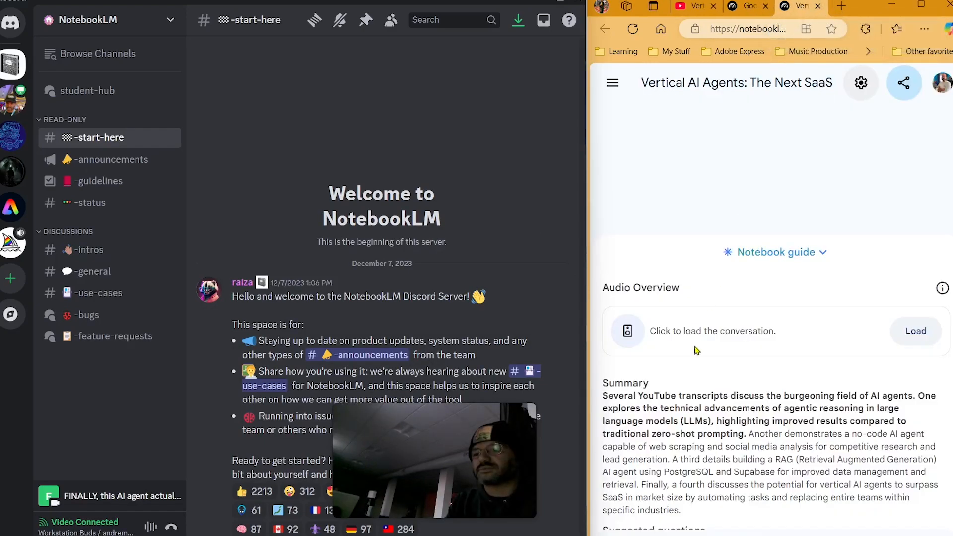
View the notebook's sharing options, close them, and look over the notebook guide again.
left_click(904, 83)
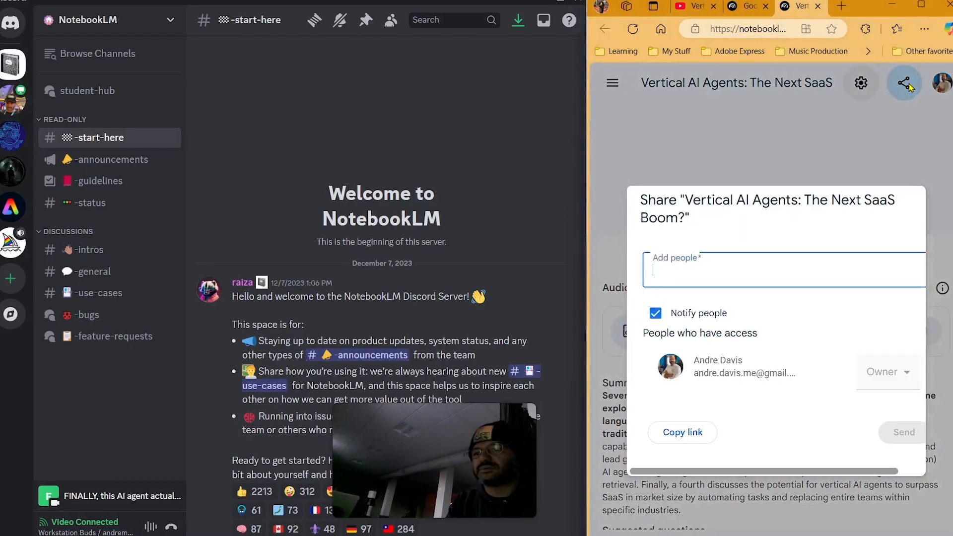
left_click(772, 149)
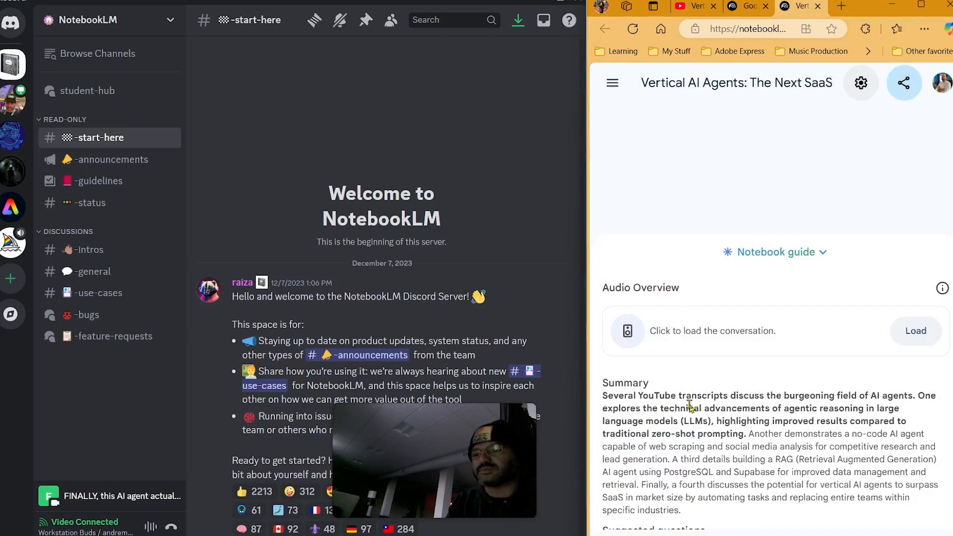
scroll(694, 410, "down", 4)
scroll(692, 410, "up", 4)
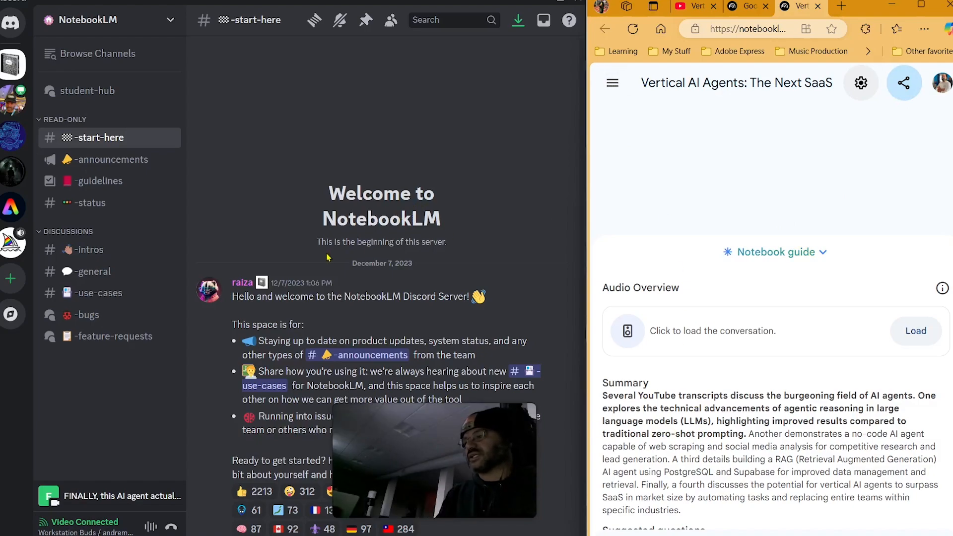
Close the notebook, go to google.com and switch to the first of the other signed-in Google accounts.
left_click(818, 6)
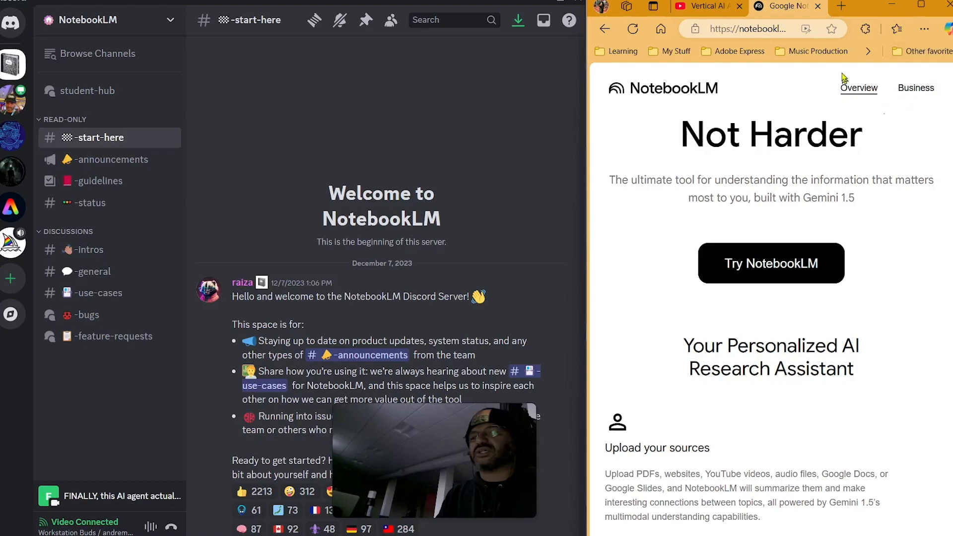
left_click(764, 28)
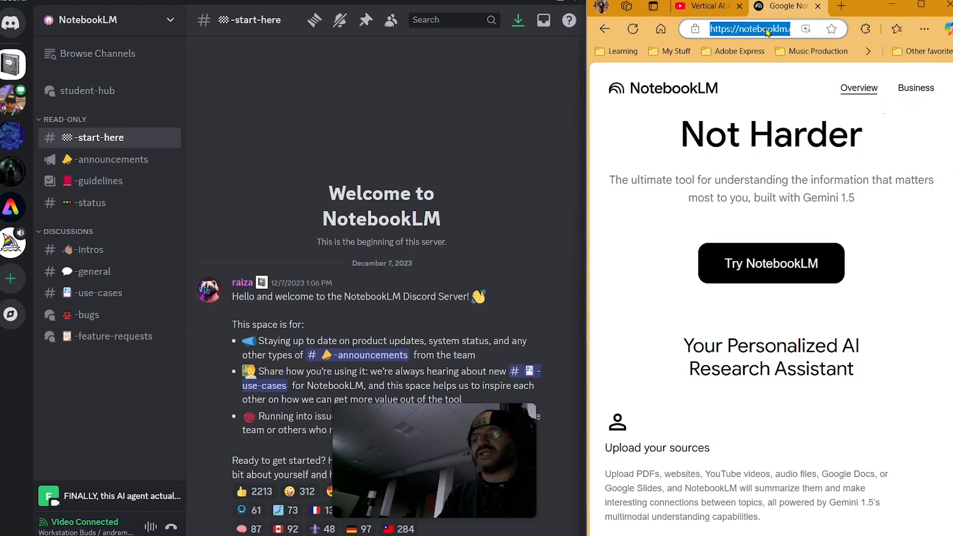
type("goo")
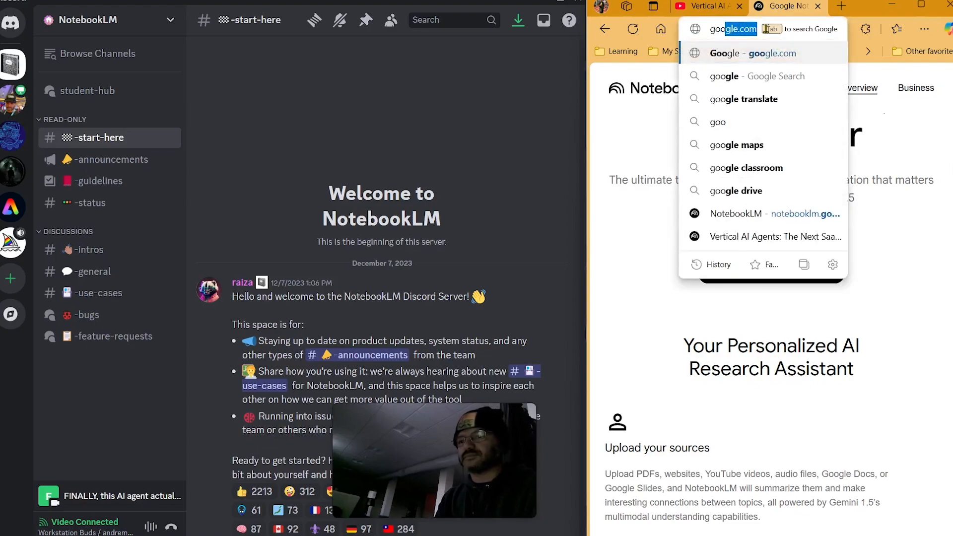
key("Return")
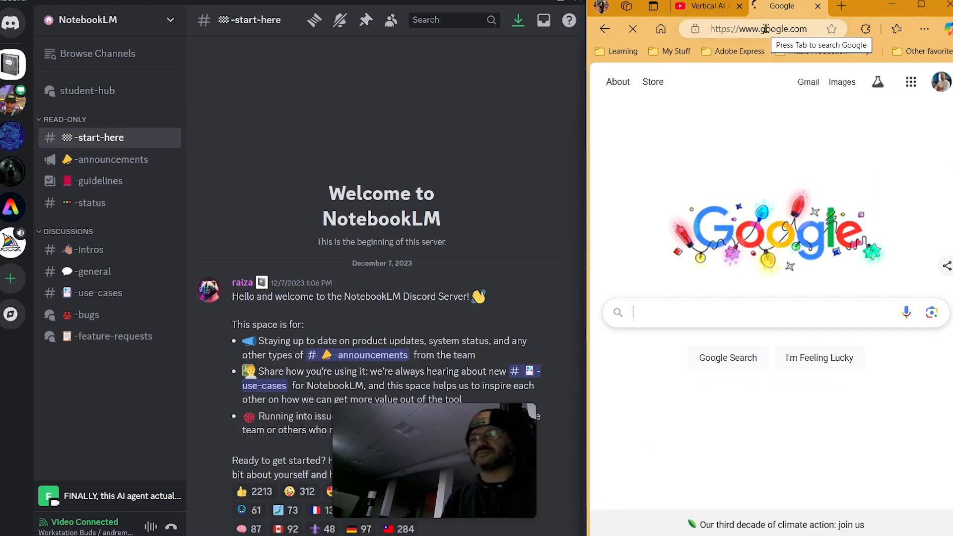
left_click(942, 84)
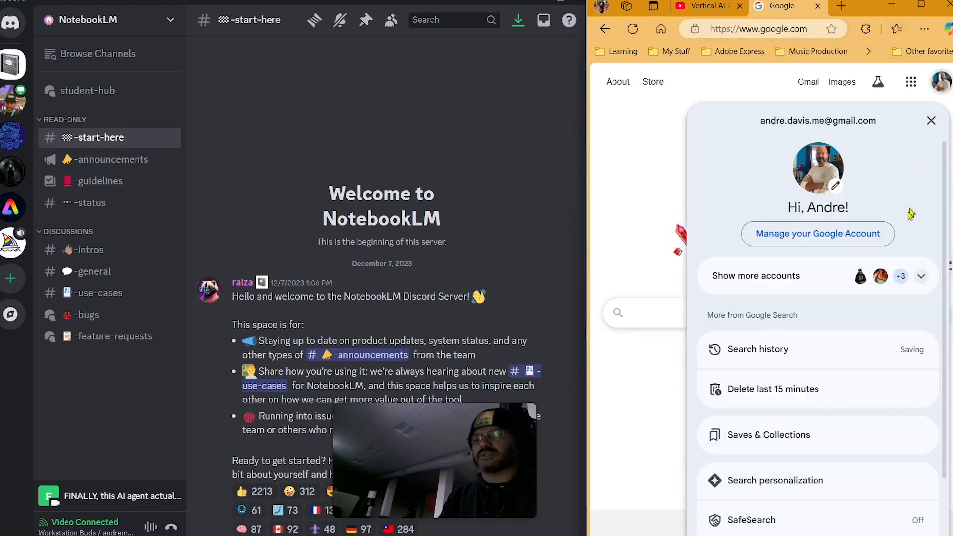
left_click(862, 283)
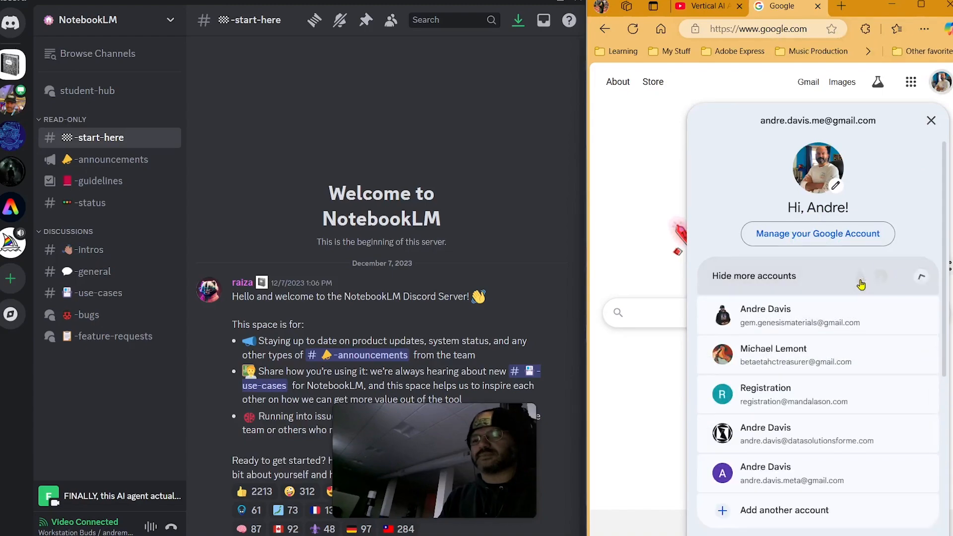
left_click(822, 323)
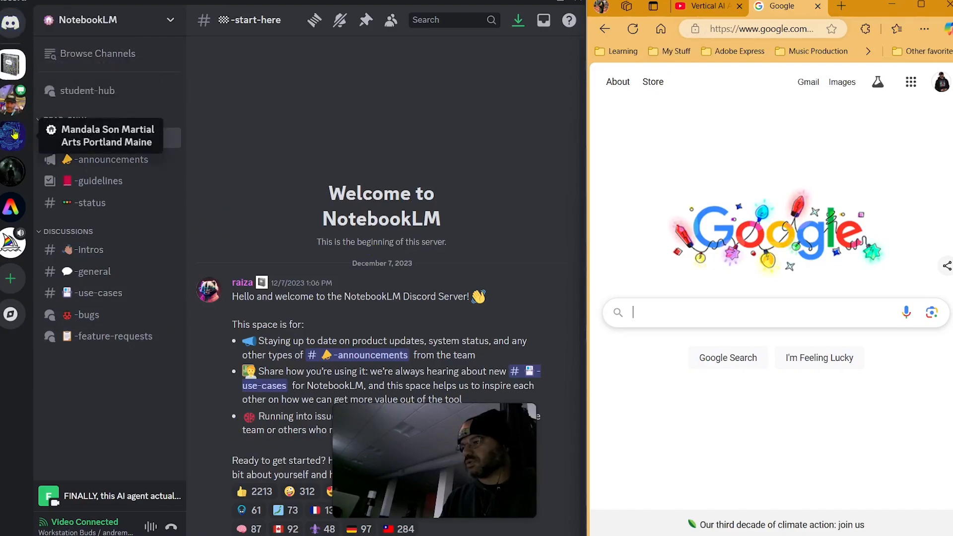
Return to the Workstation Buds chat in Discord, open the posted notebook link, and close the chat.
left_click(14, 103)
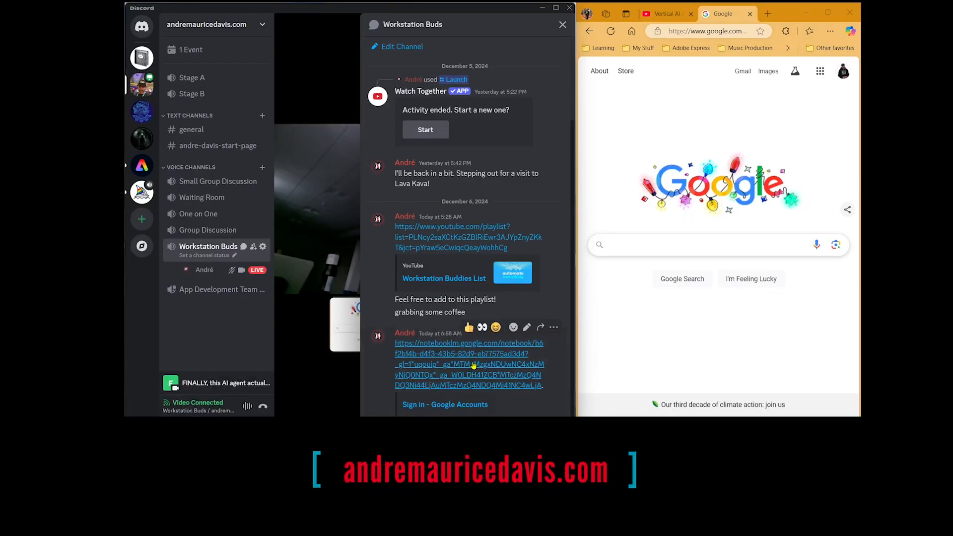
left_click(450, 475)
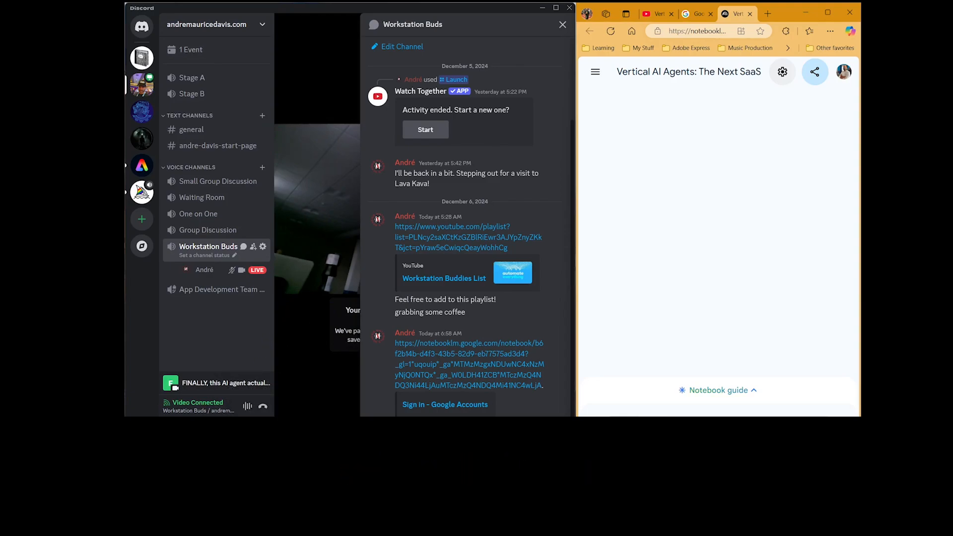
left_click(562, 24)
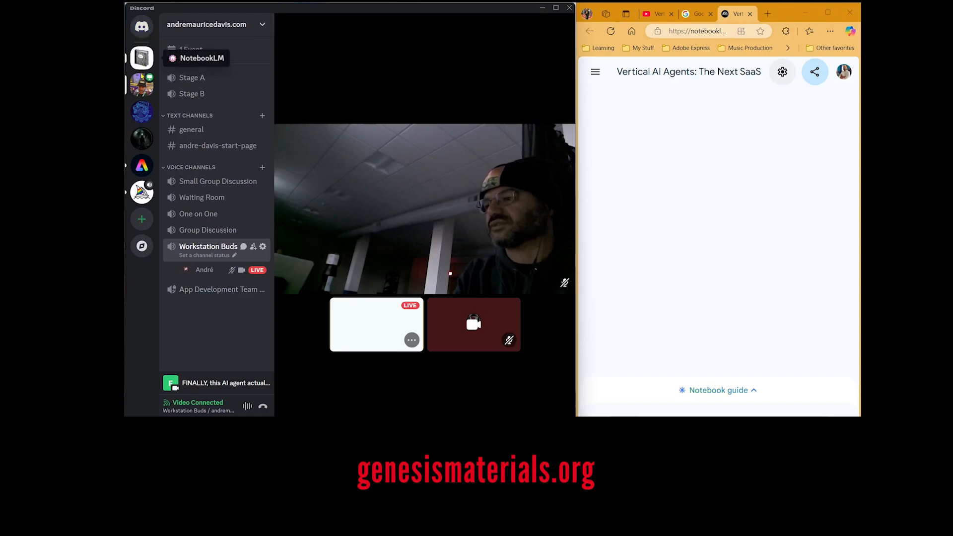
left_click(148, 225)
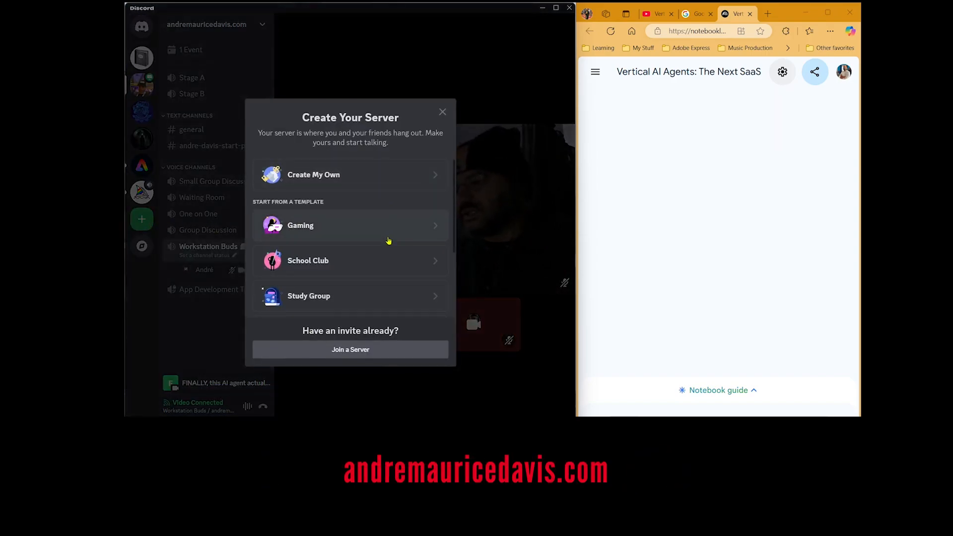
left_click(368, 350)
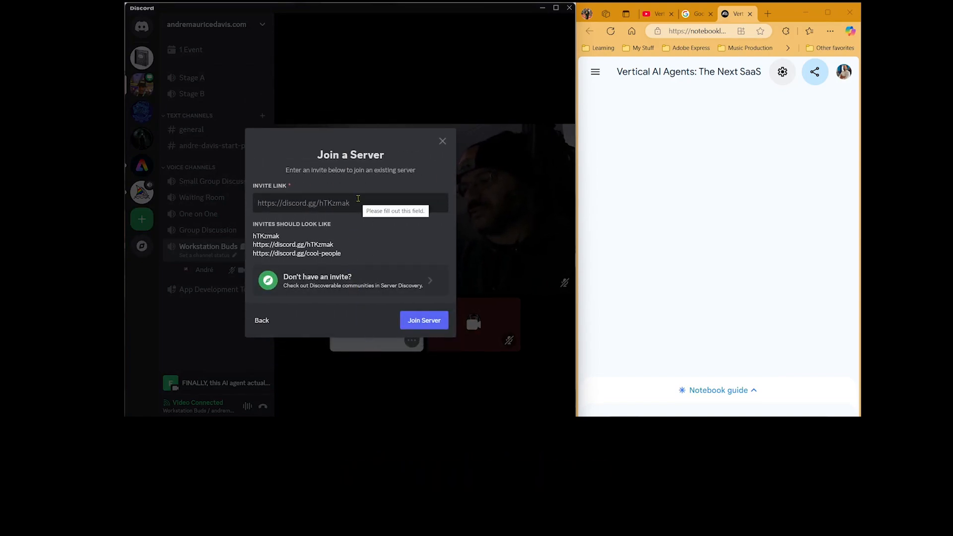
left_click(401, 289)
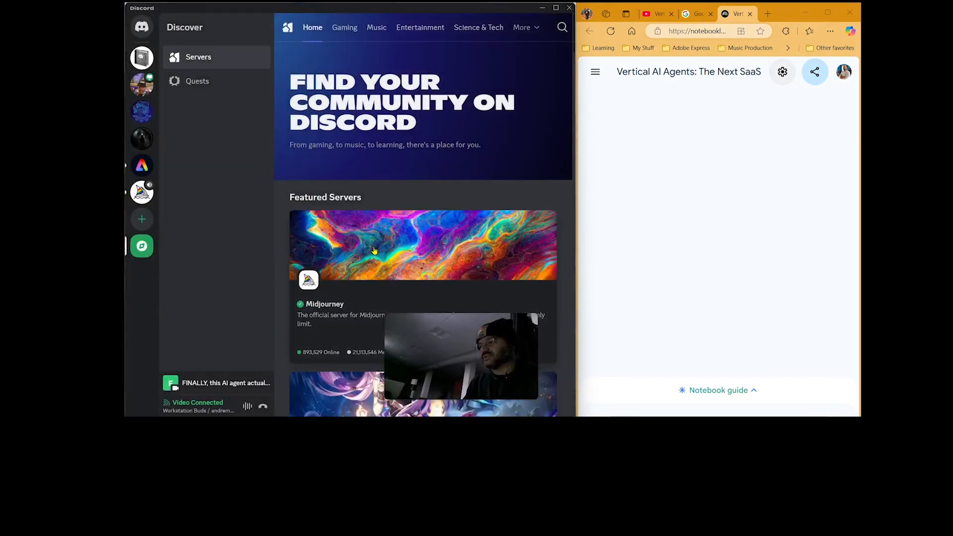
scroll(370, 251, "down", 1)
scroll(370, 251, "up", 1)
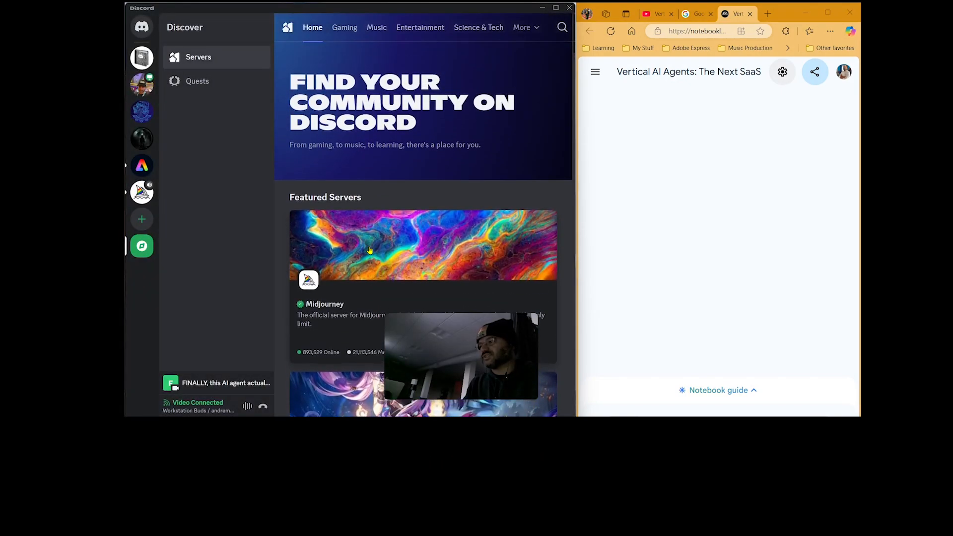
Search server discovery for the personal community server's domain name, and return to the discovery home page.
left_click(561, 29)
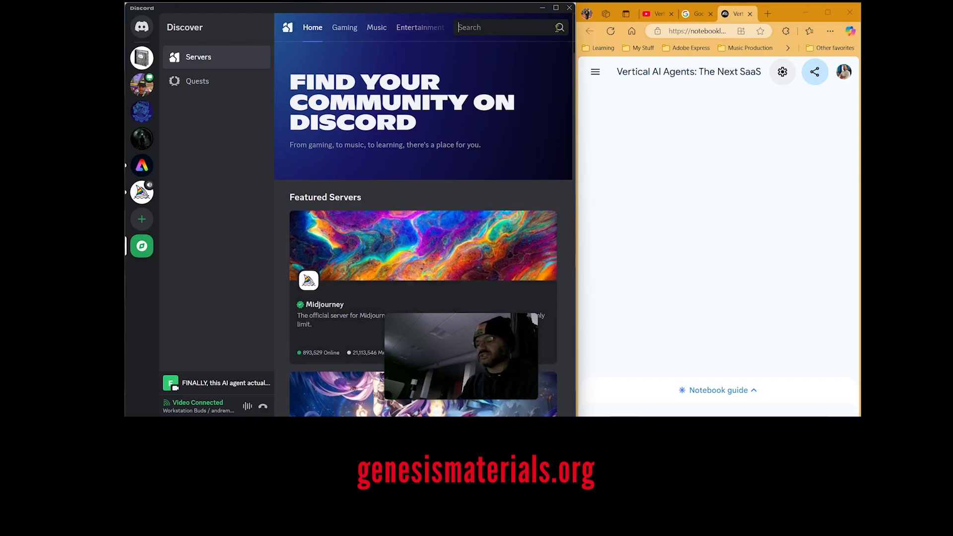
type("andremaur")
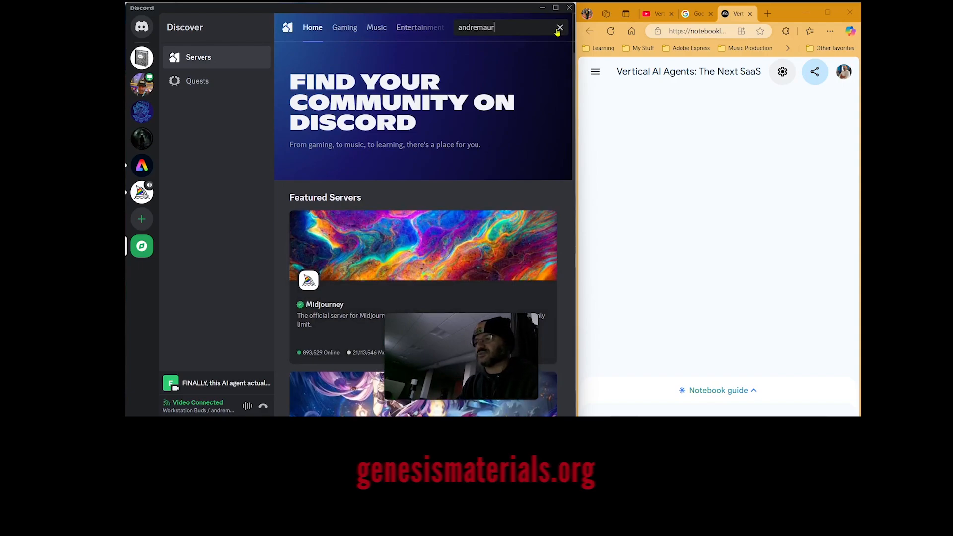
type("icedavis.com")
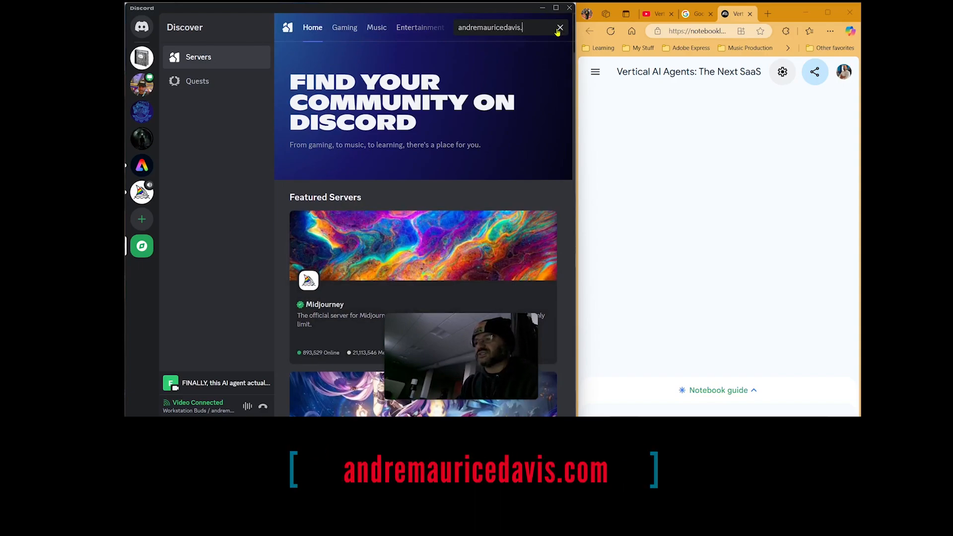
key("Return")
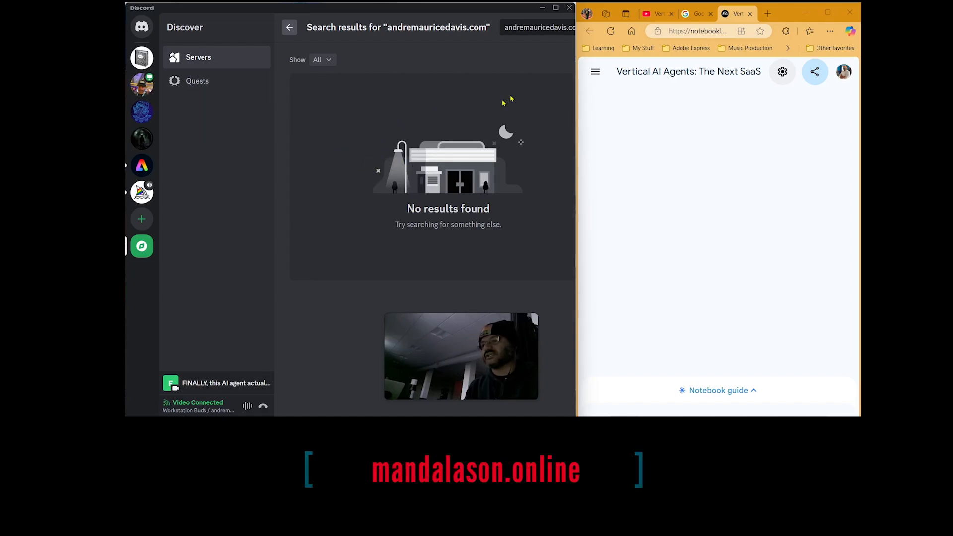
left_click(291, 28)
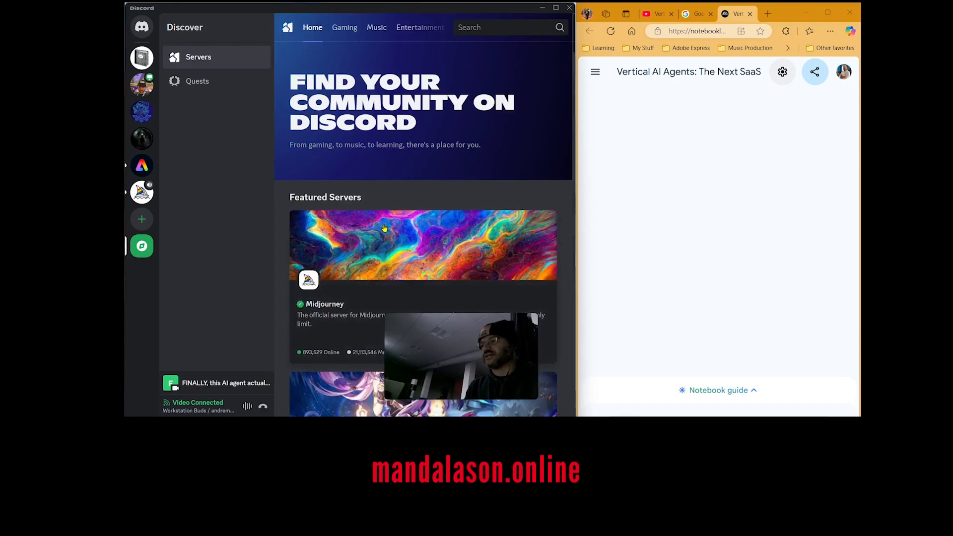